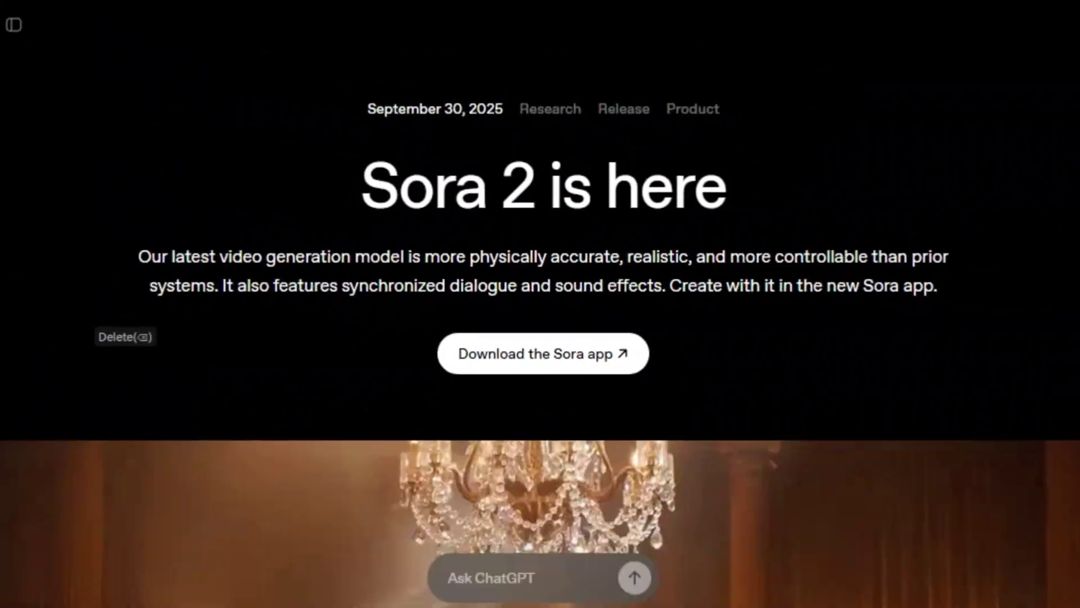
Scroll the Katalist website down to its AI Video Studio section on storyboard-to-video production.
scroll(541, 304, "down", 20)
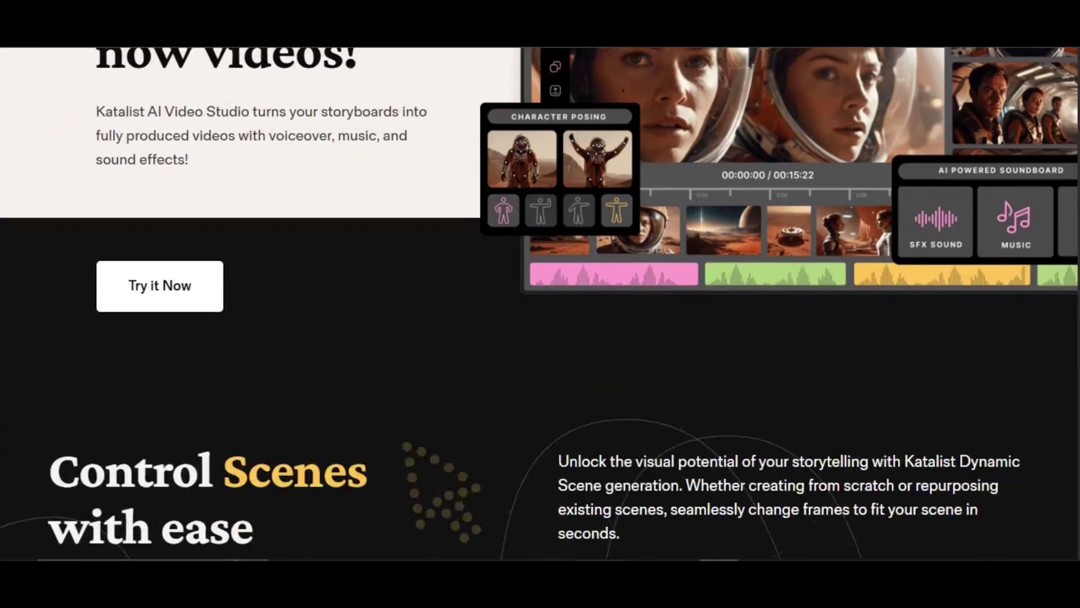
Scroll down through the Katalist landing page toward the 'What story will you tell today?' Home page.
scroll(540, 304, "down", 15)
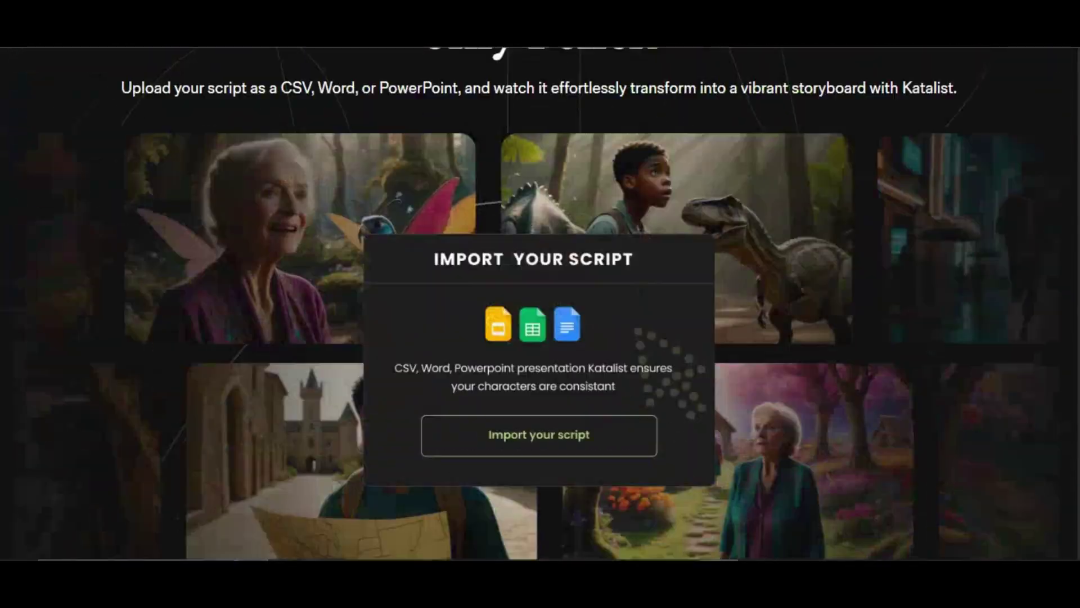
scroll(540, 304, "down", 15)
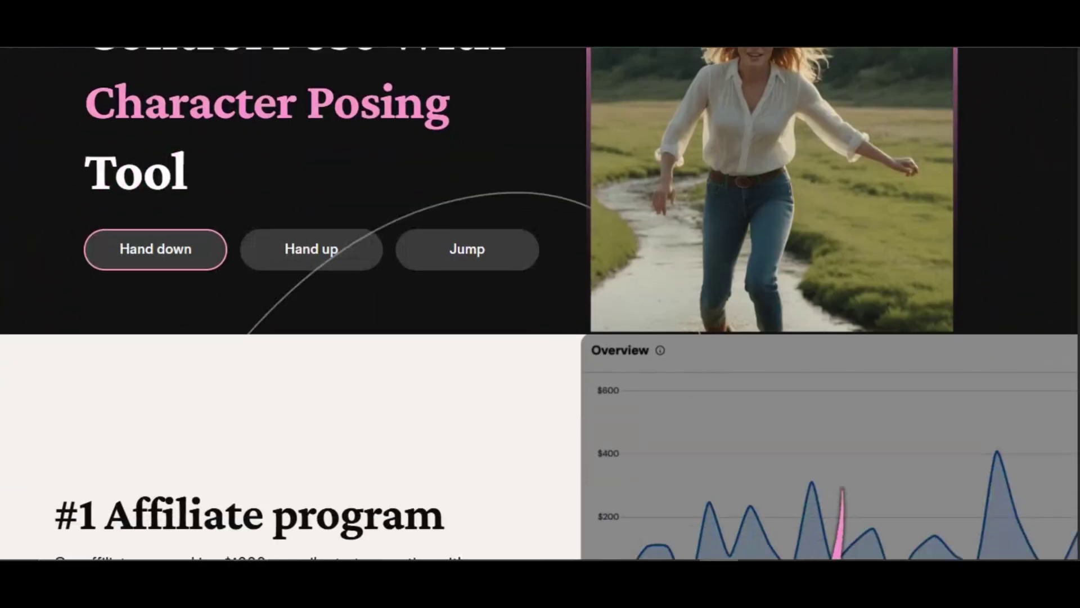
scroll(540, 304, "down", 15)
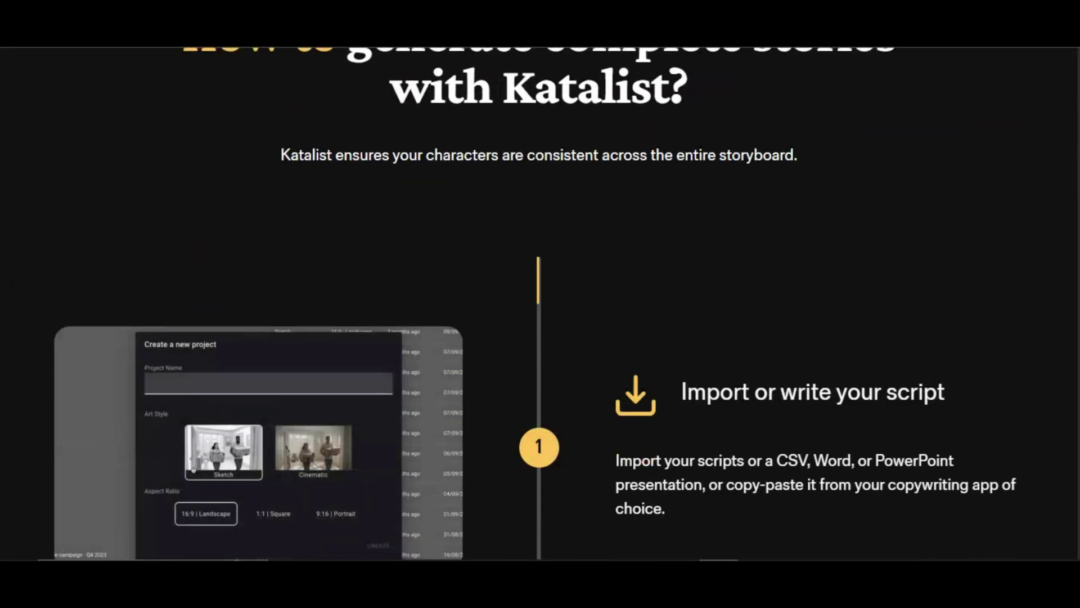
scroll(540, 304, "down", 15)
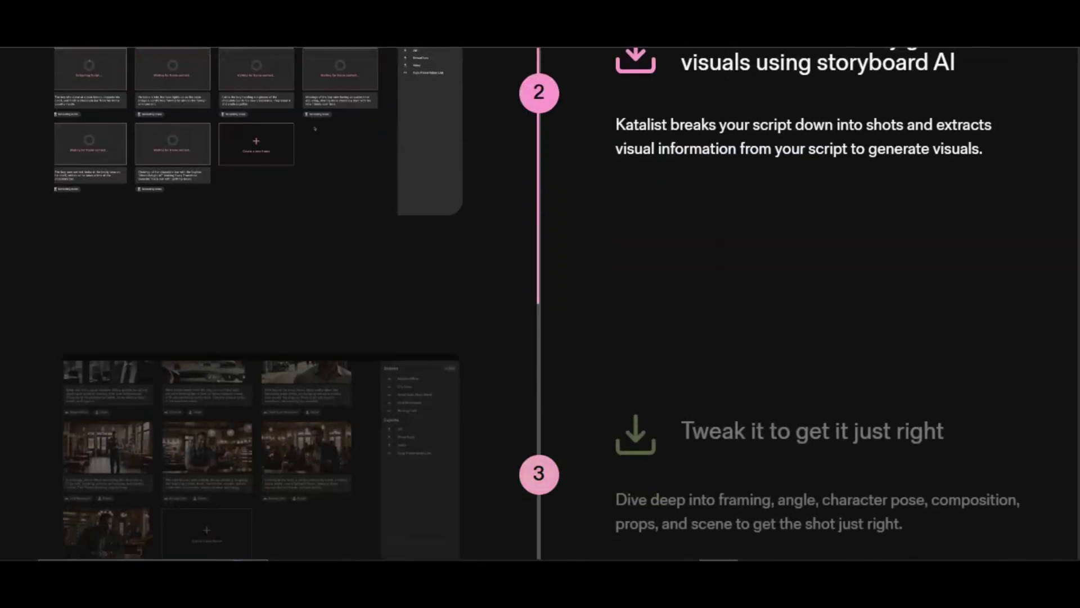
scroll(540, 304, "down", 15)
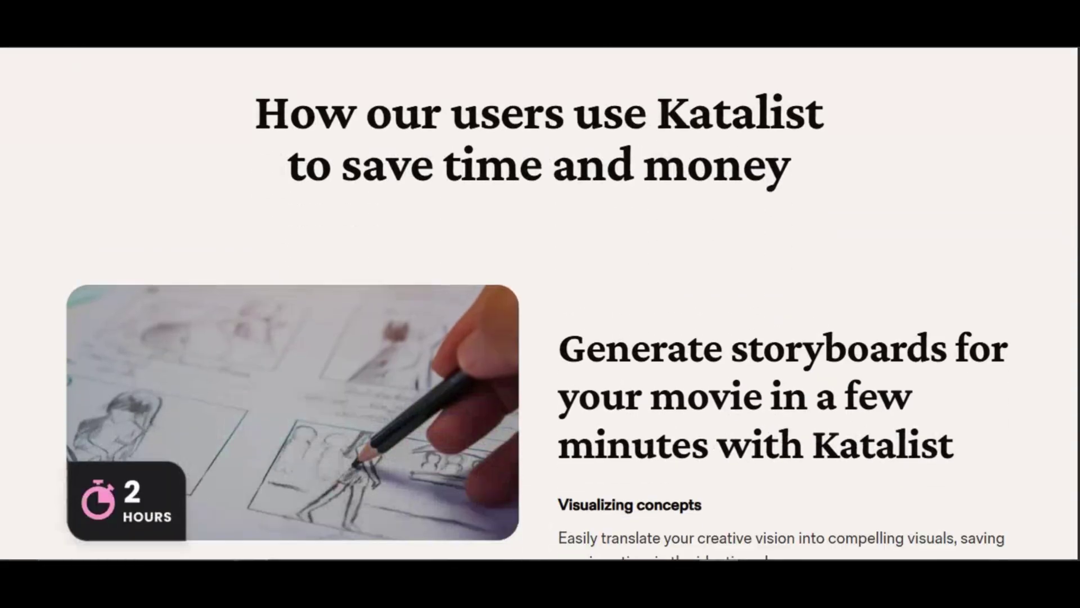
scroll(540, 304, "down", 15)
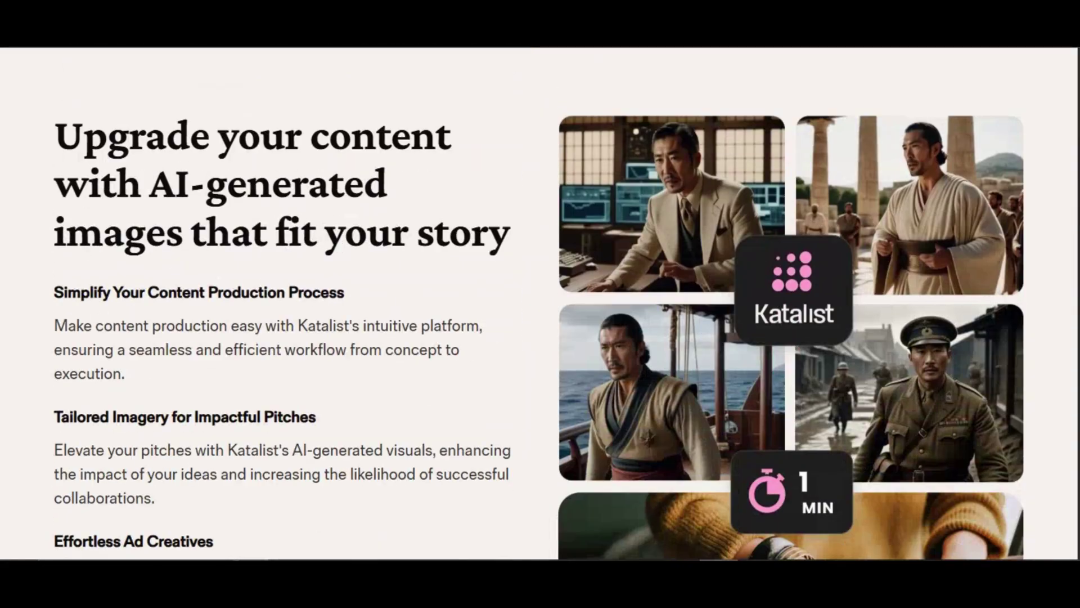
scroll(540, 304, "down", 5)
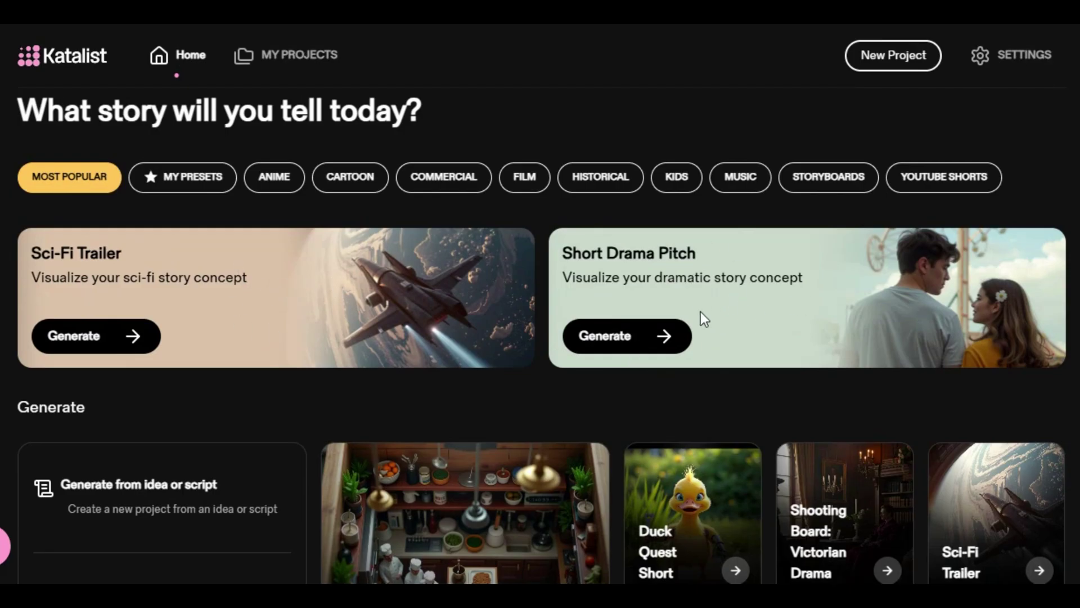
Paste the orc-warlord story idea and generate the 15-scene script 'The Last Heart of Stone'.
left_click(142, 490)
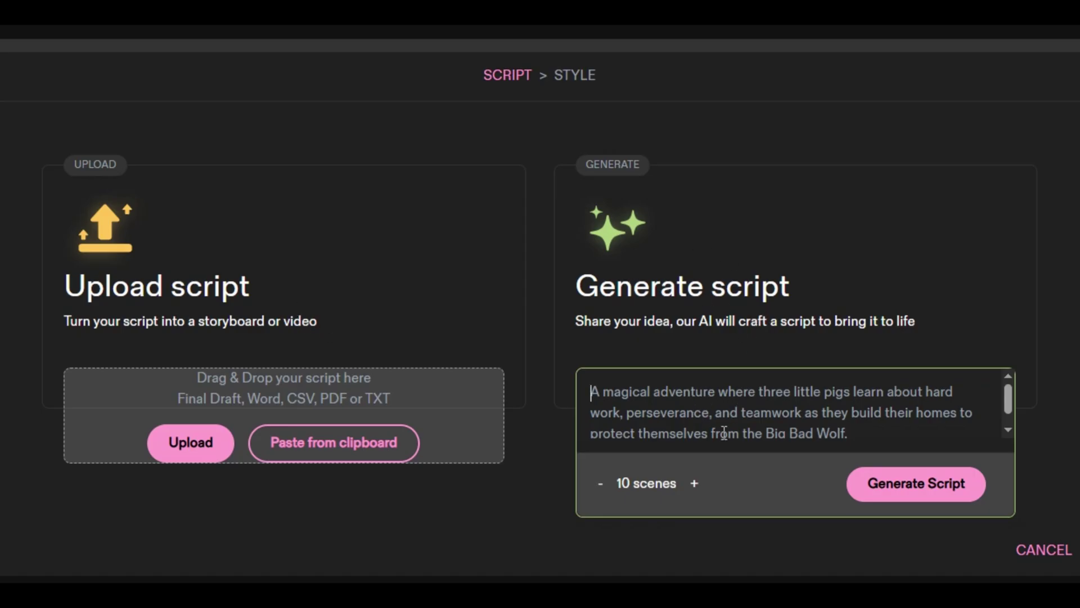
left_click(832, 409)
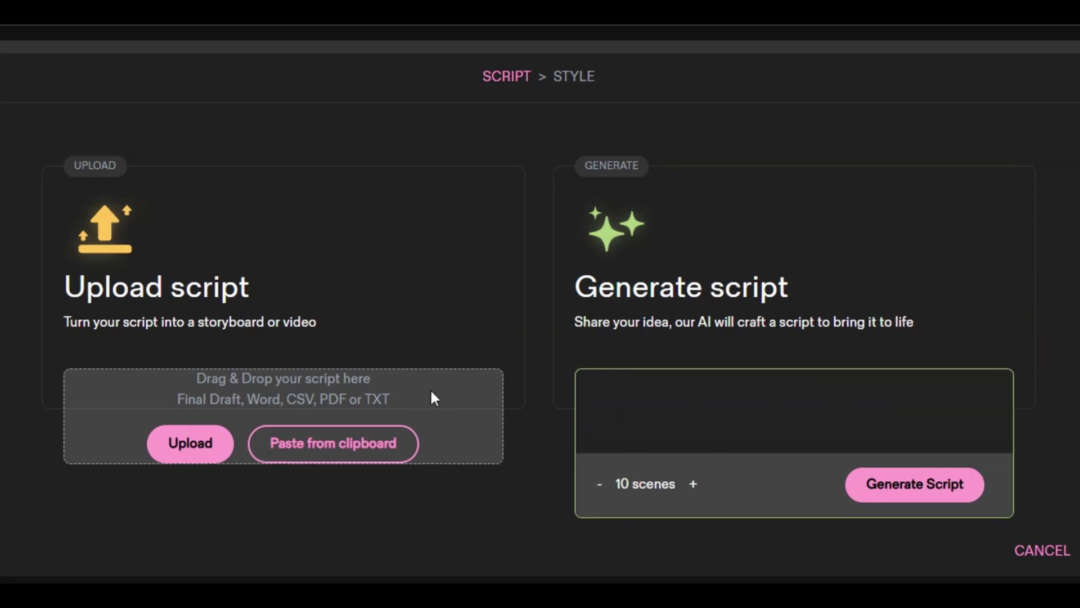
right_click(596, 390)
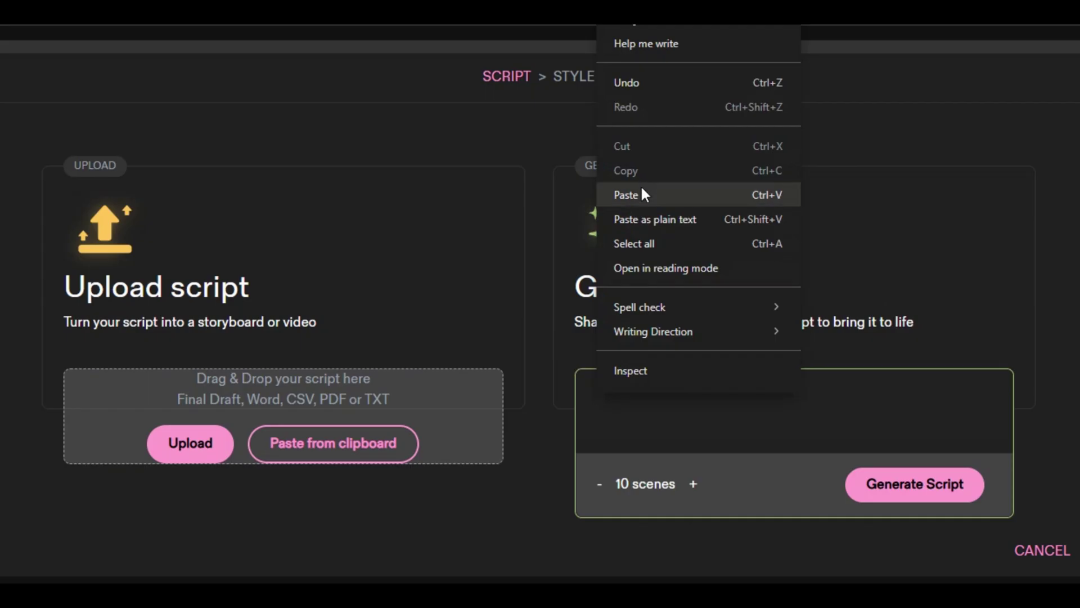
left_click(641, 194)
left_click(897, 493)
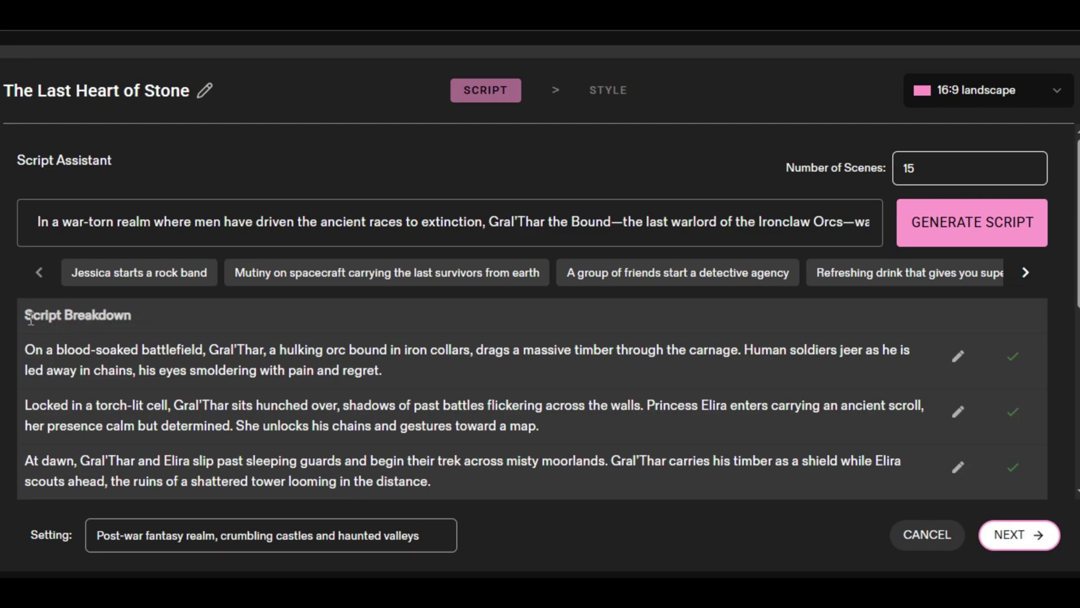
Change the first scene's final word to 'regret.' and save the scene.
scroll(420, 380, "down", 1)
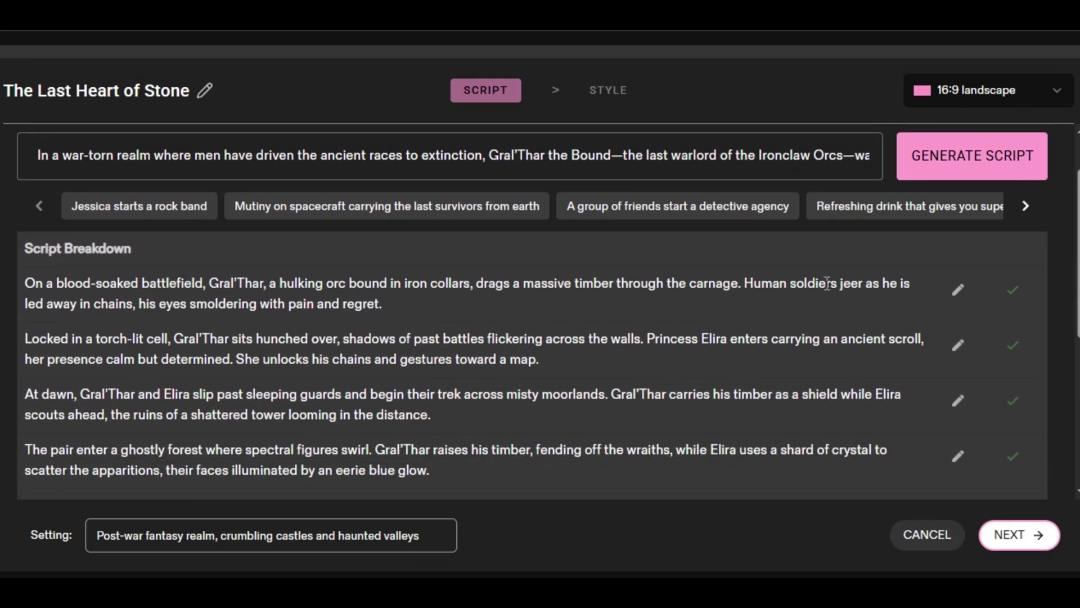
left_click(959, 289)
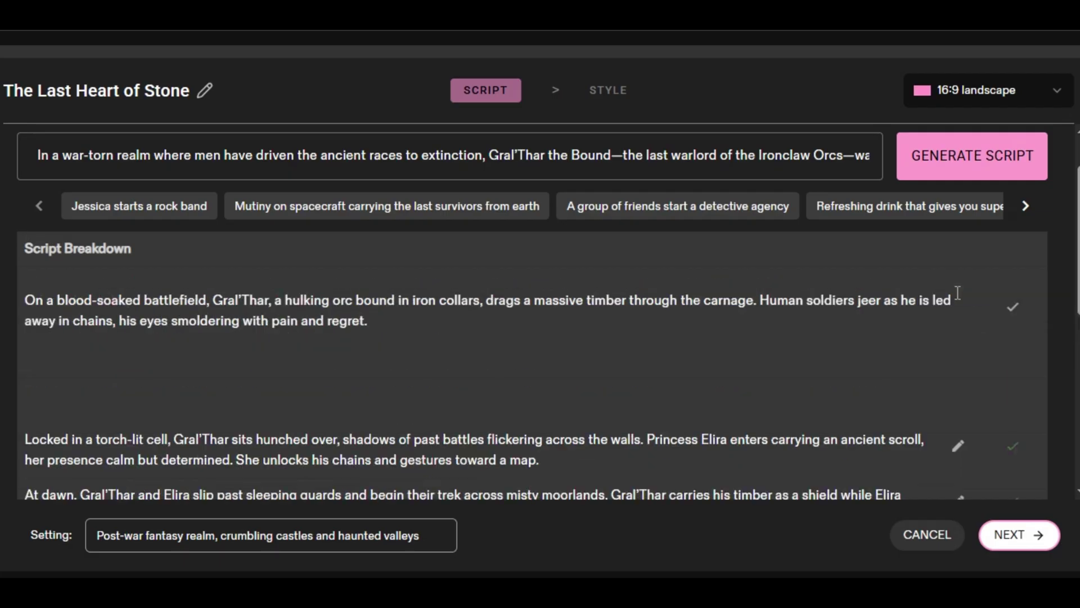
left_click(368, 320)
key("BackSpace")
key("BackSpace")
key("BackSpace")
key("BackSpace")
key("BackSpace")
key("BackSpace")
key("BackSpace")
key("BackSpace")
type("regret.")
left_click(1013, 306)
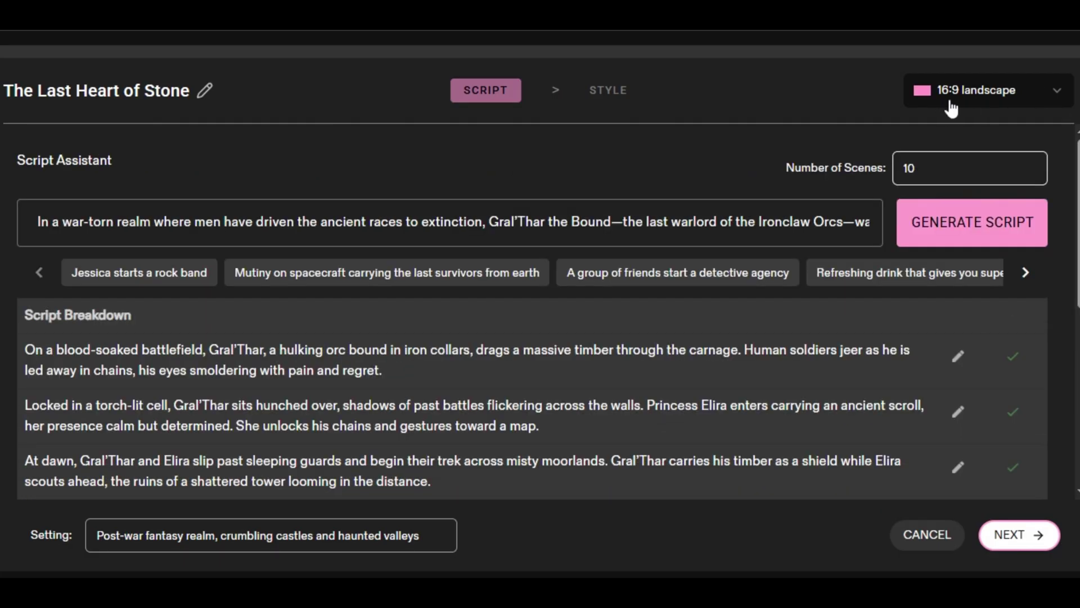
Keep the 16:9 landscape aspect ratio and continue to the style step, trying Sketch.
left_click(1056, 91)
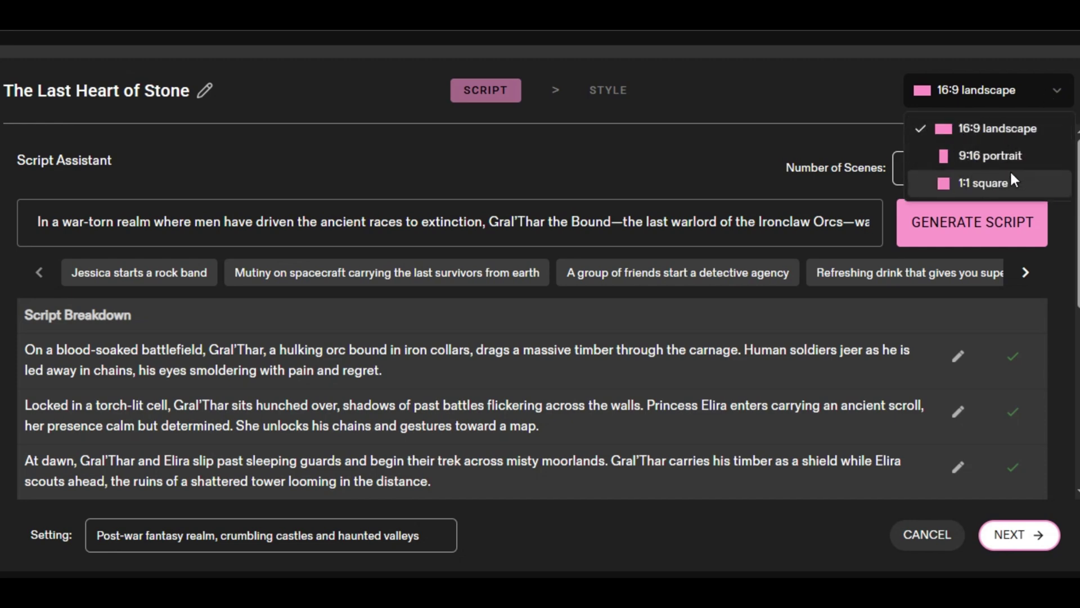
left_click(1051, 82)
scroll(787, 451, "down", 2)
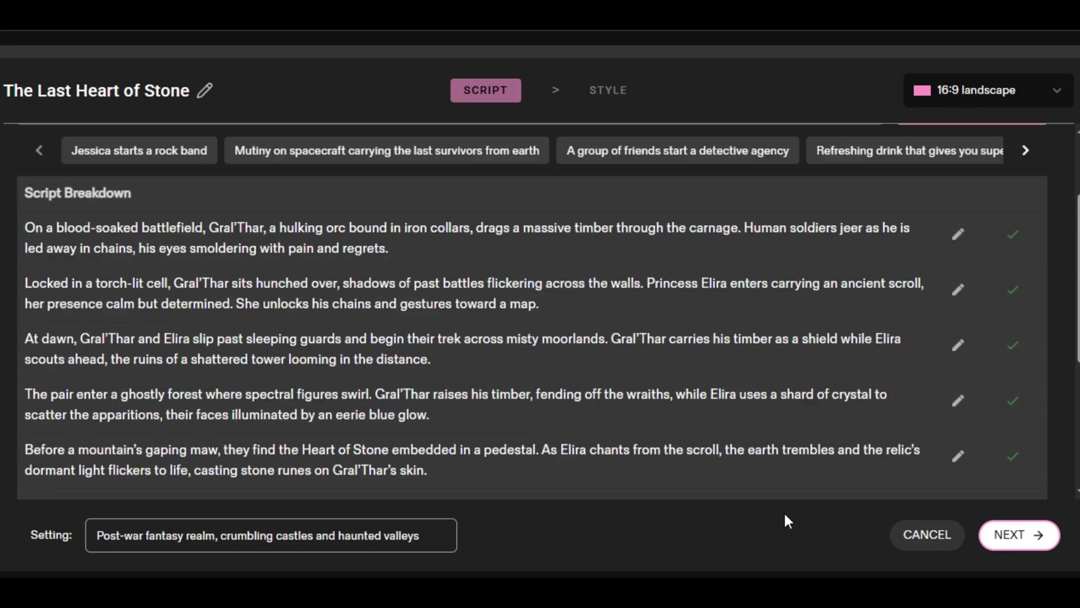
left_click(1021, 537)
left_click(270, 250)
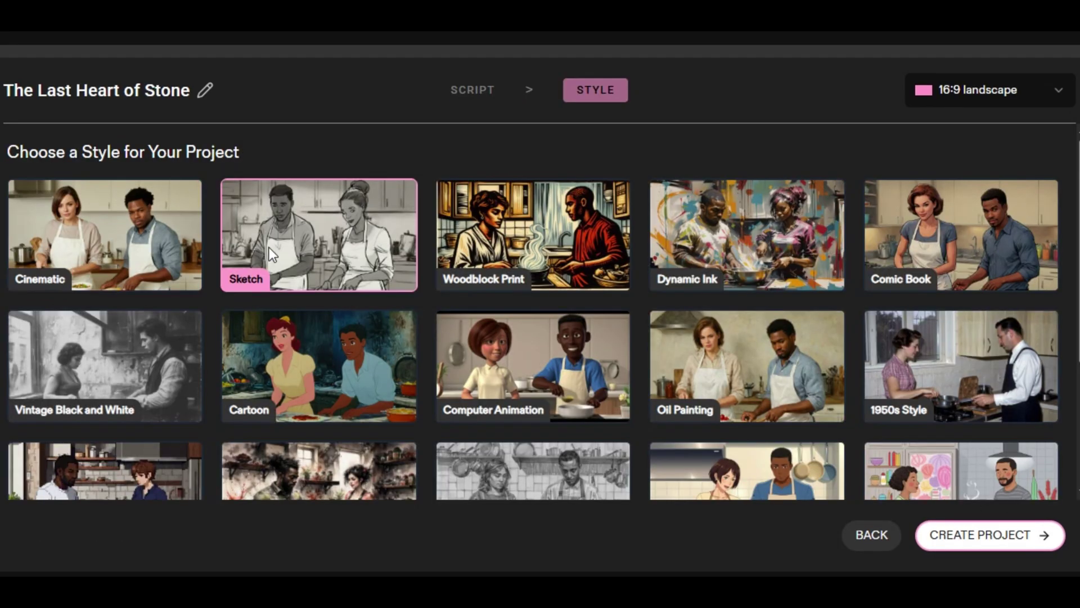
Preview Woodblock Print, Dynamic Ink, Comic Book, Cartoon and Pixel Art, then create with Cinematic.
left_click(528, 263)
left_click(754, 248)
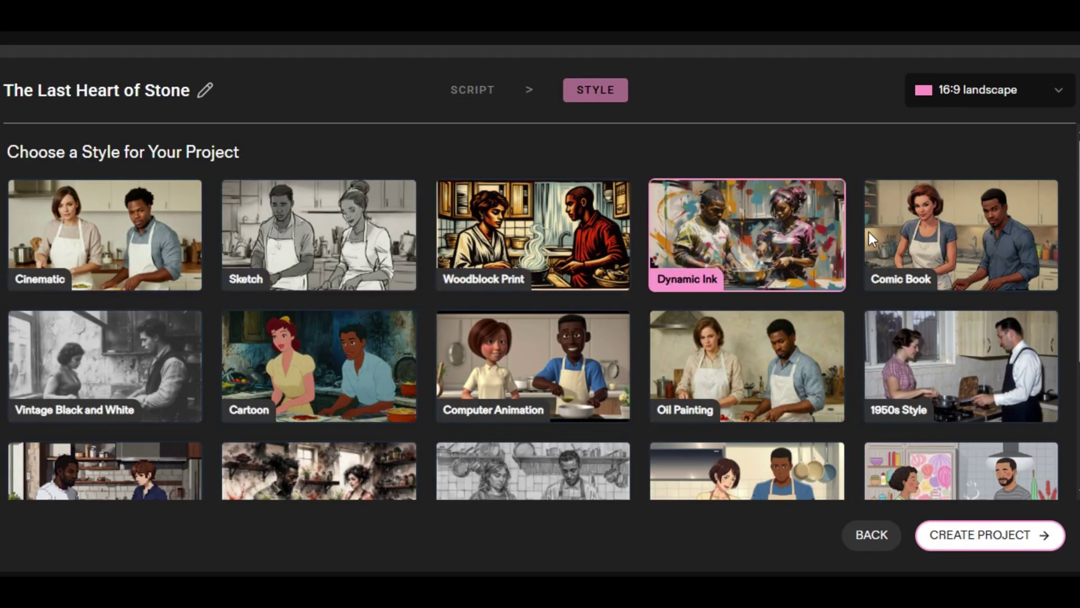
left_click(934, 228)
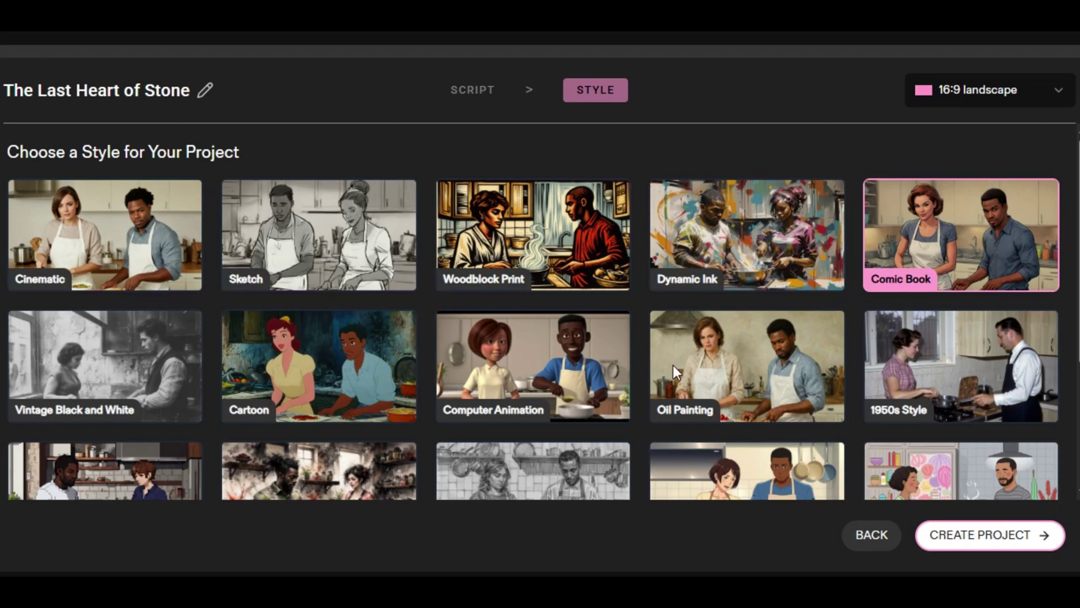
left_click(506, 385)
left_click(314, 371)
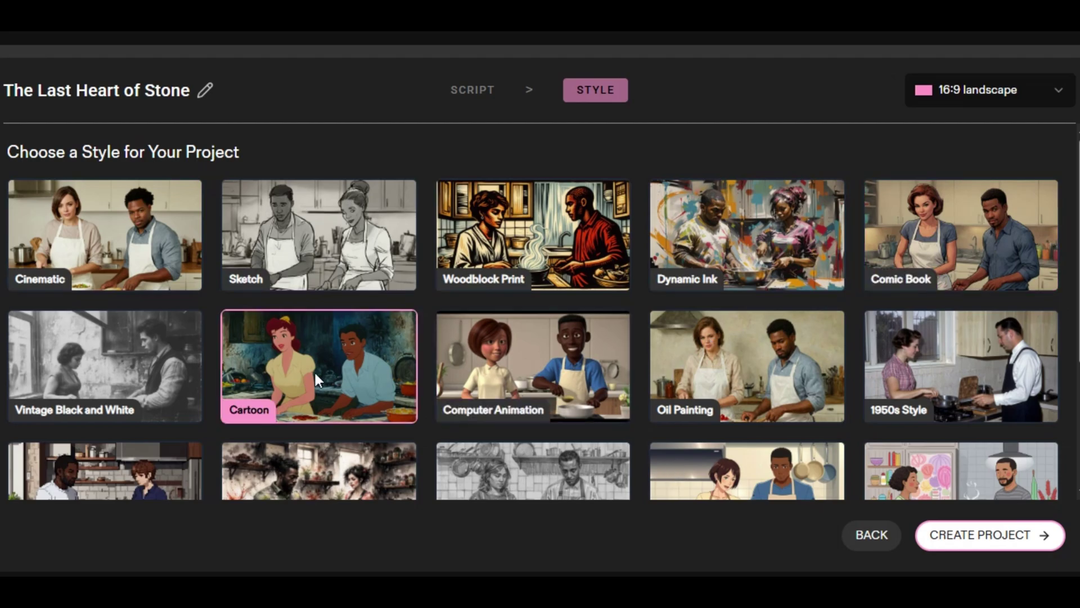
scroll(314, 370, "down", 3)
left_click(130, 281)
scroll(130, 281, "up", 3)
left_click(136, 248)
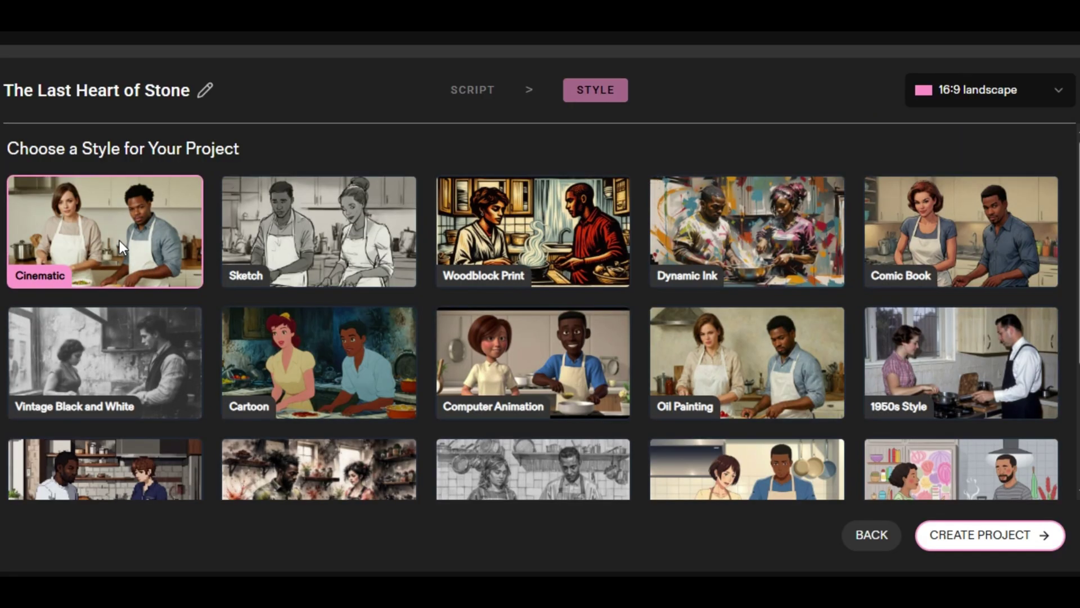
left_click(988, 536)
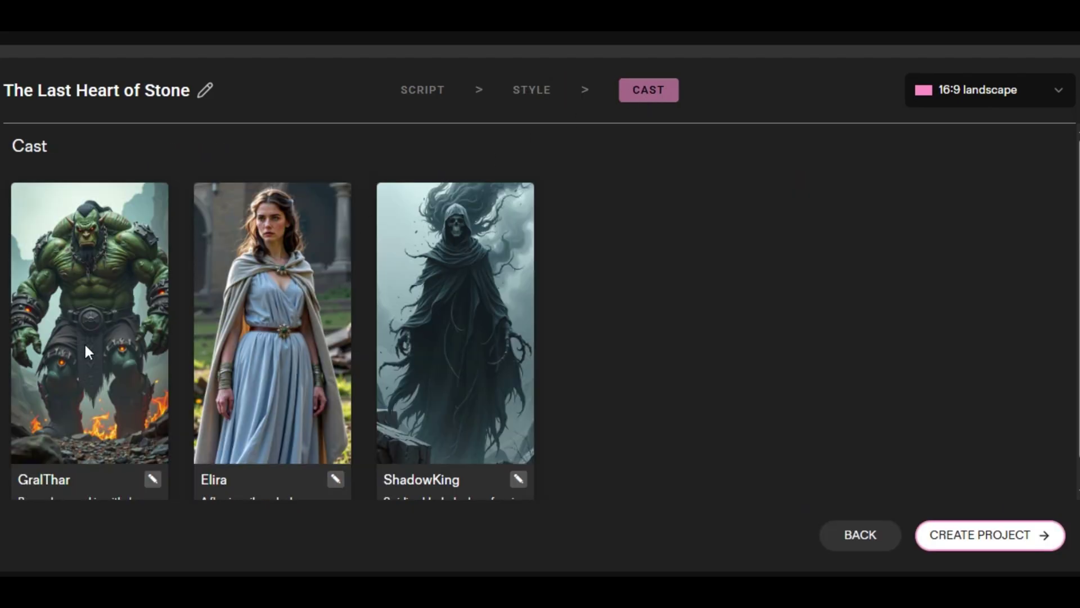
Scroll the Cast page showing GralThar, Elira and ShadowKing while the storyboard loads.
scroll(84, 342, "down", 1)
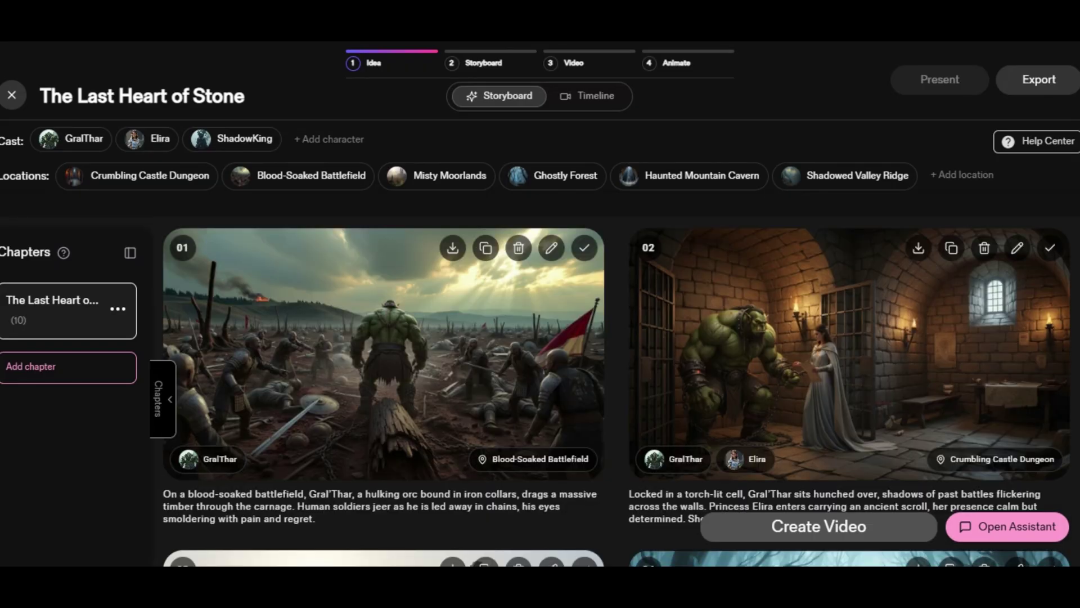
Scroll through the ten storyboard frames and select frame 03 for the Editor Assistant.
scroll(620, 451, "down", 3)
scroll(621, 453, "down", 8)
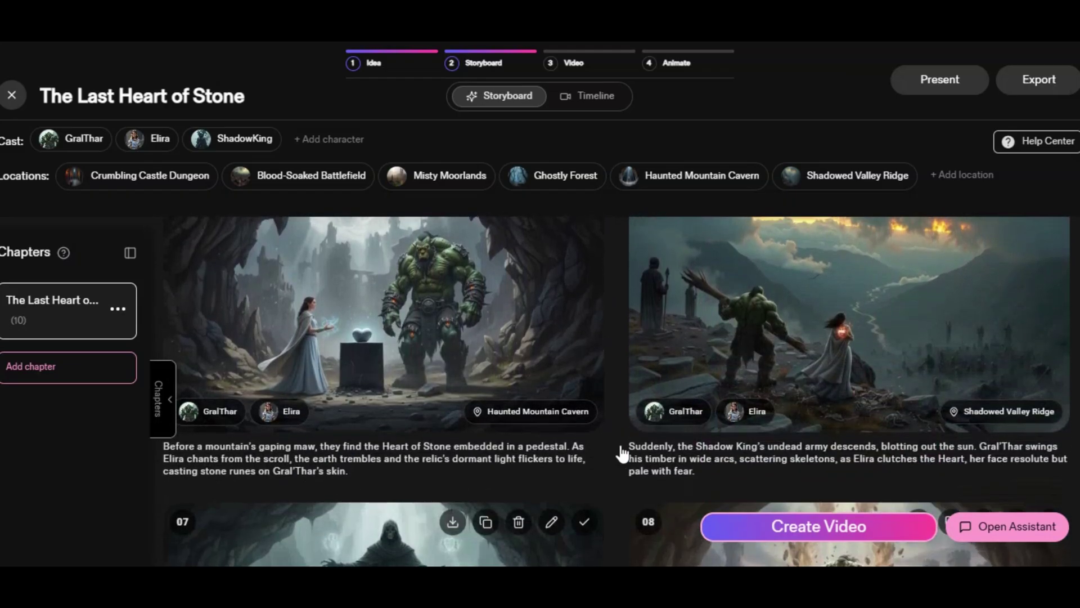
scroll(353, 326, "down", 4)
scroll(352, 327, "up", 9)
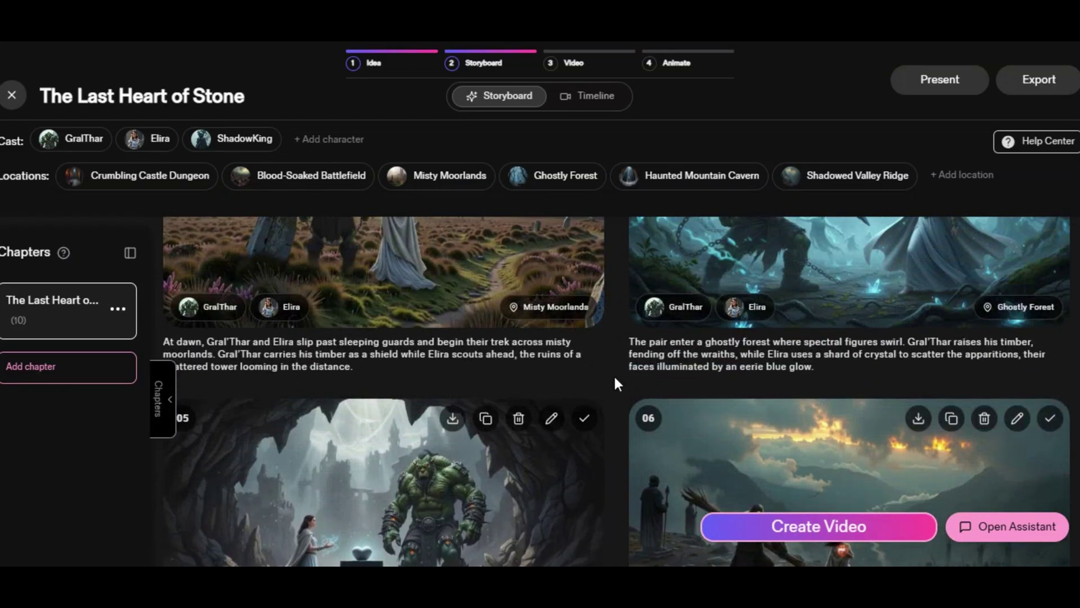
scroll(615, 379, "up", 8)
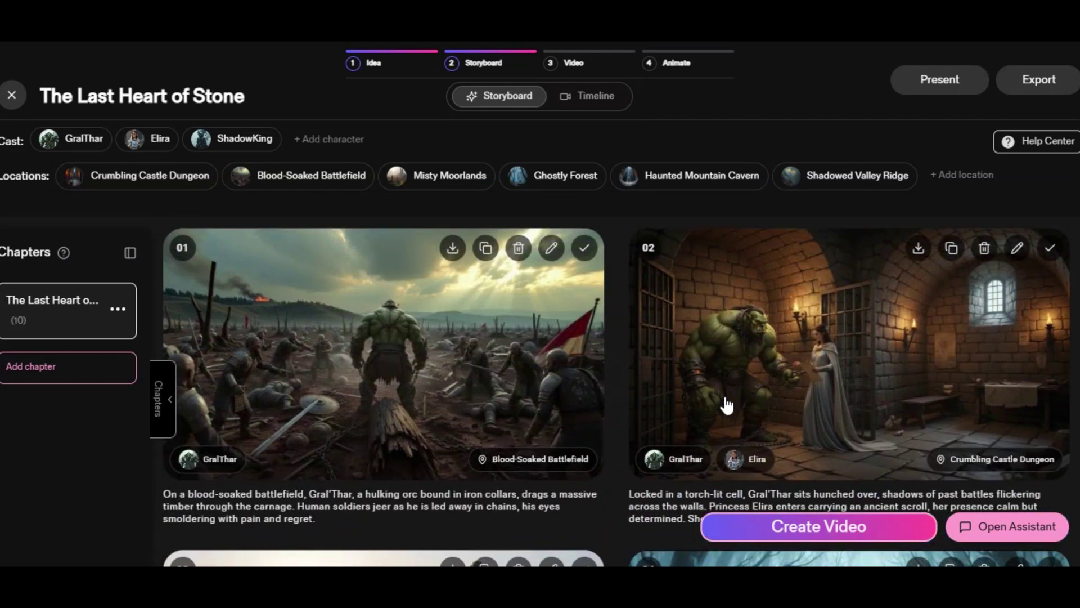
scroll(726, 405, "down", 5)
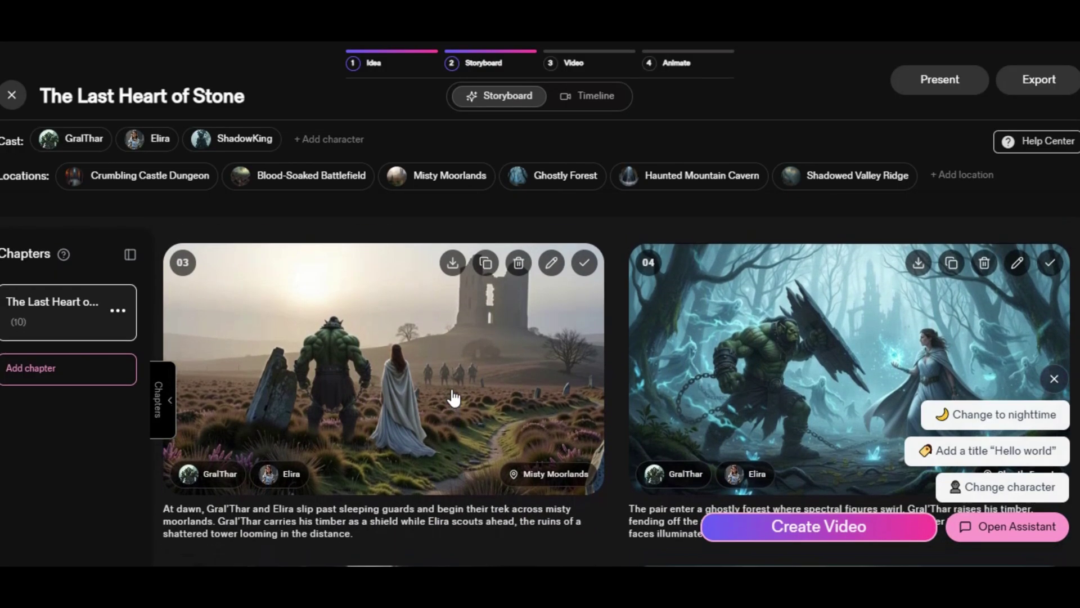
left_click(583, 264)
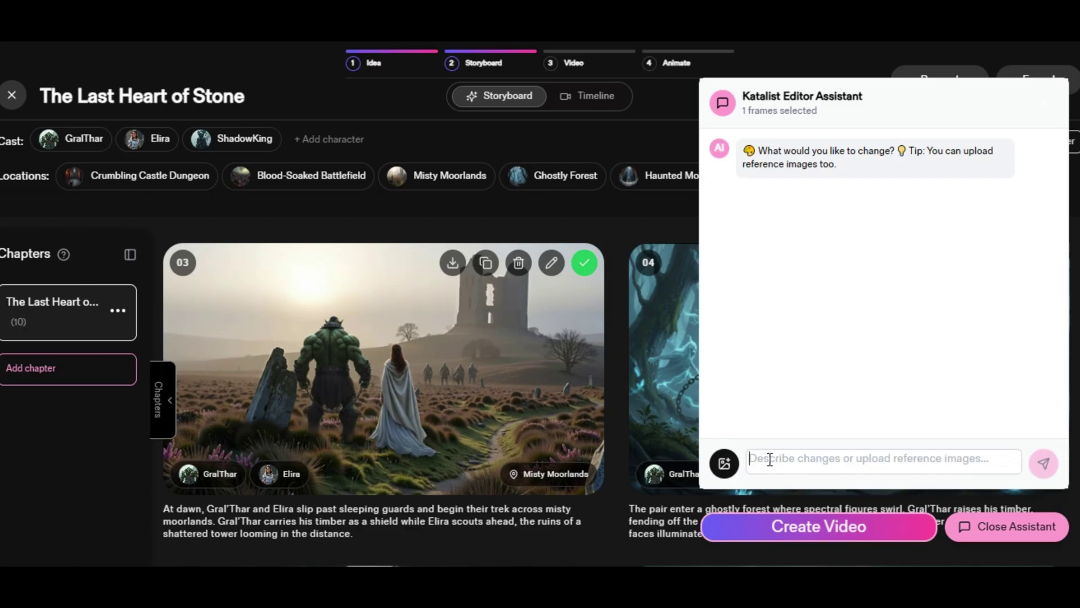
Ask the Editor Assistant 'Add a dragon bird to the scene' for frame 03, then review it full-screen.
type("Add a dragon bird to the scene")
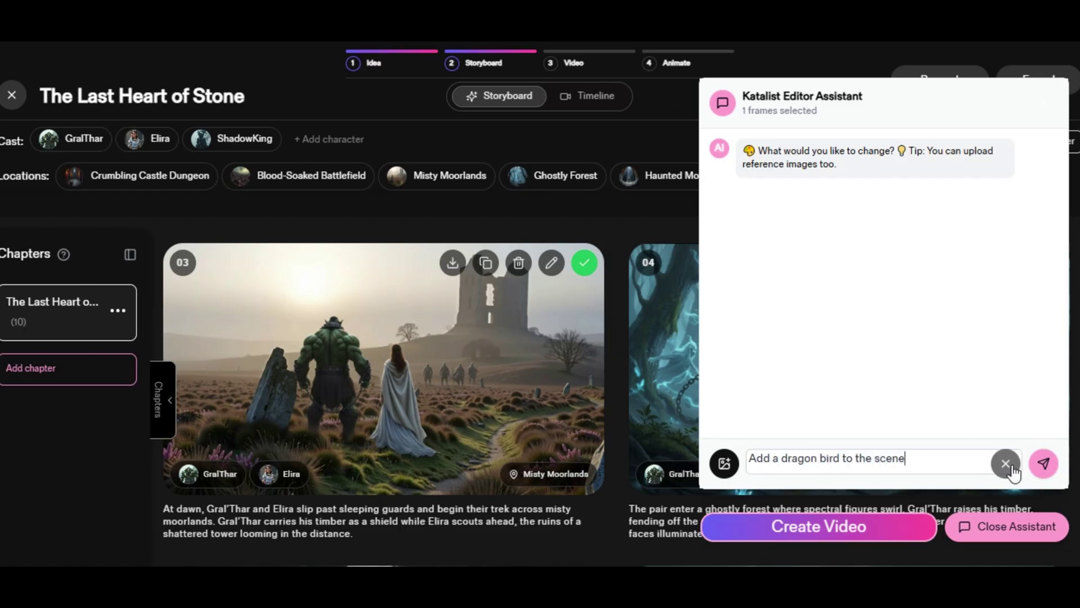
left_click(1044, 464)
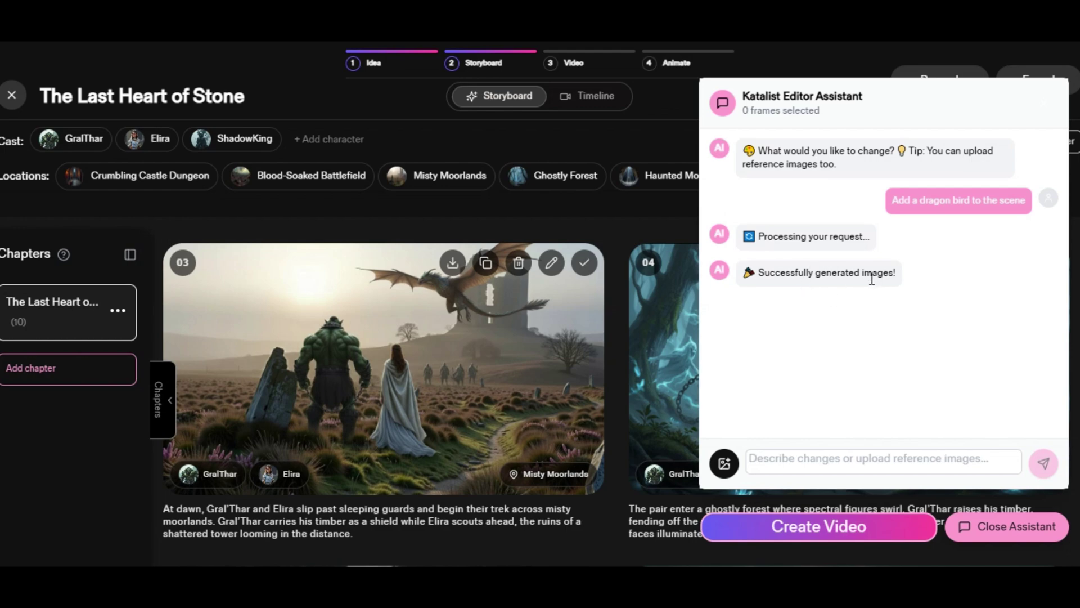
left_click(568, 340)
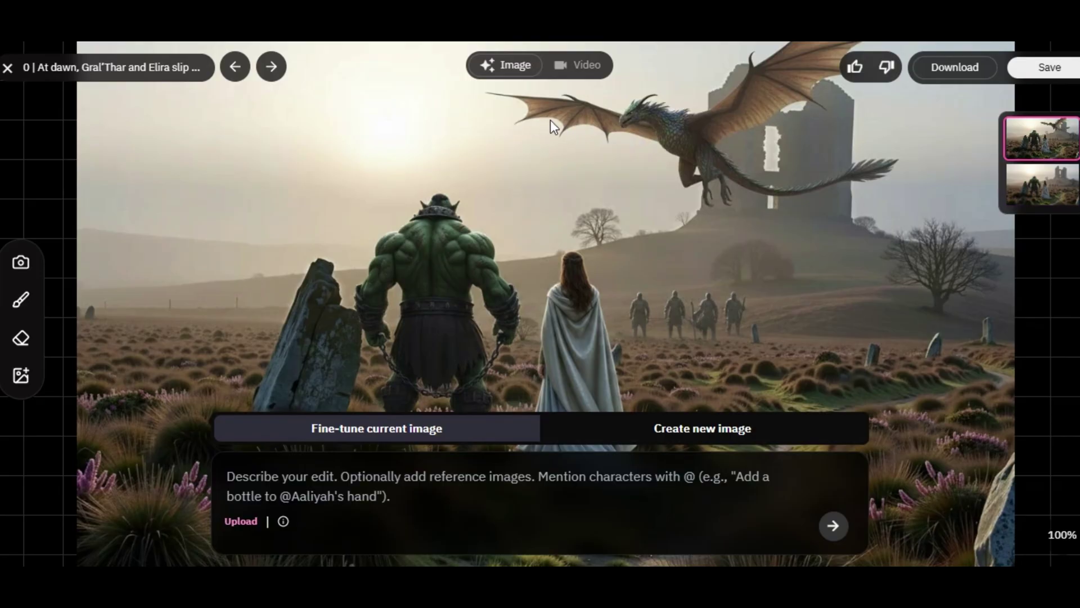
key("Escape")
Mask the table in frame 02 with Generative Fill and generate 'put lamp on the table'.
scroll(904, 444, "up", 5)
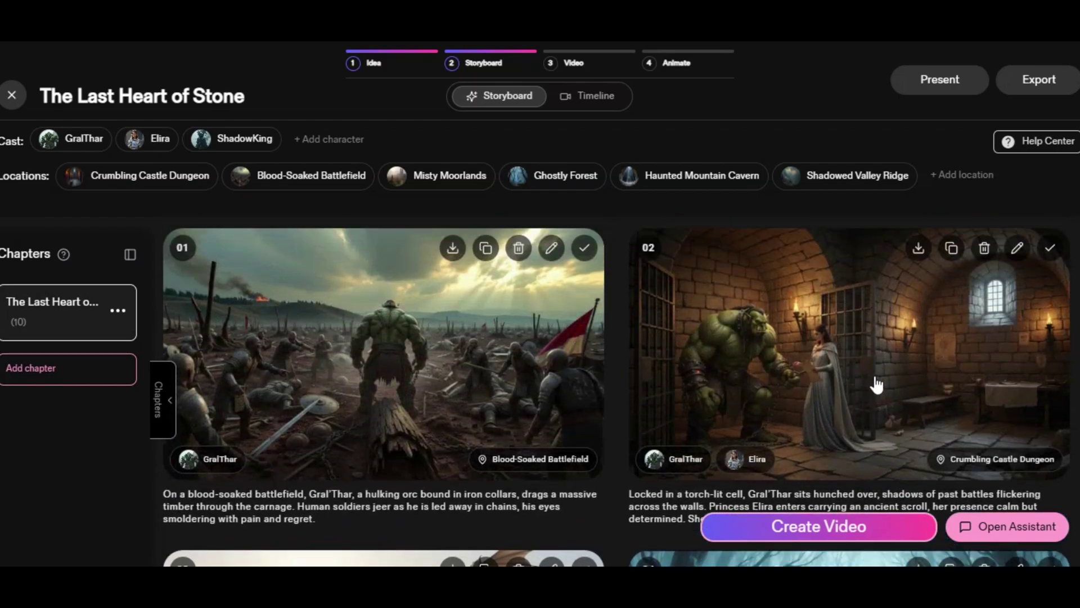
left_click(876, 386)
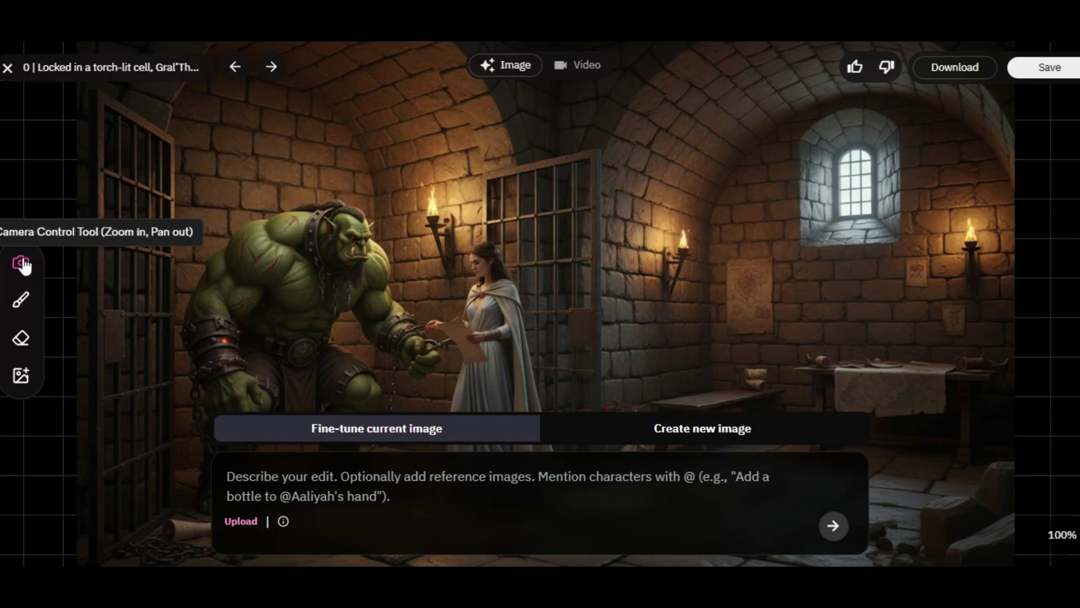
left_click(21, 302)
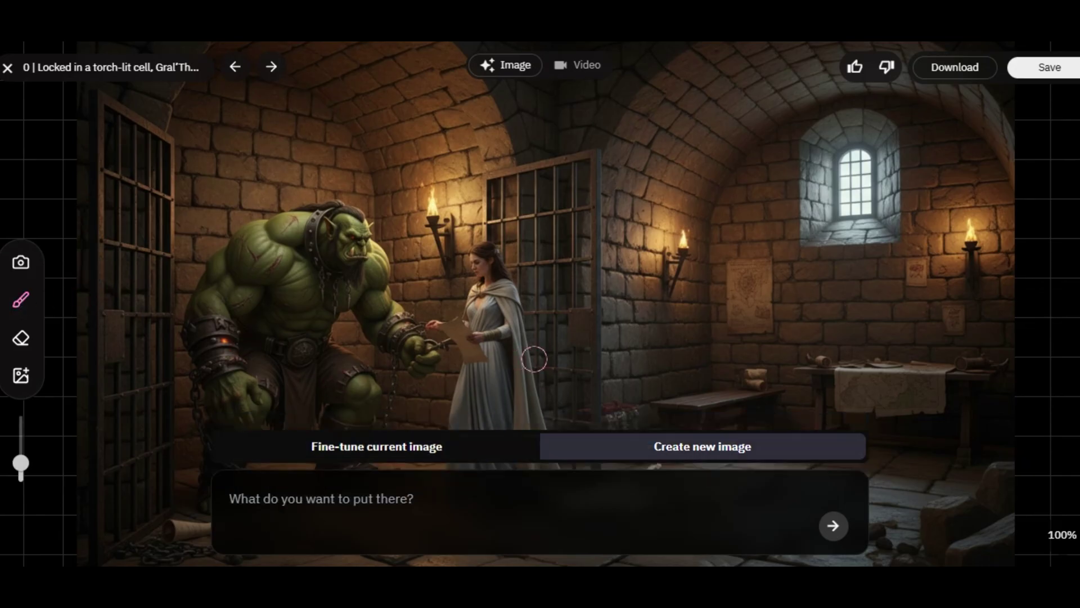
mouse_move(697, 341)
left_mouse_down()
mouse_move(701, 370)
mouse_move(684, 388)
left_mouse_up()
left_click(273, 500)
type("put lamp on the table")
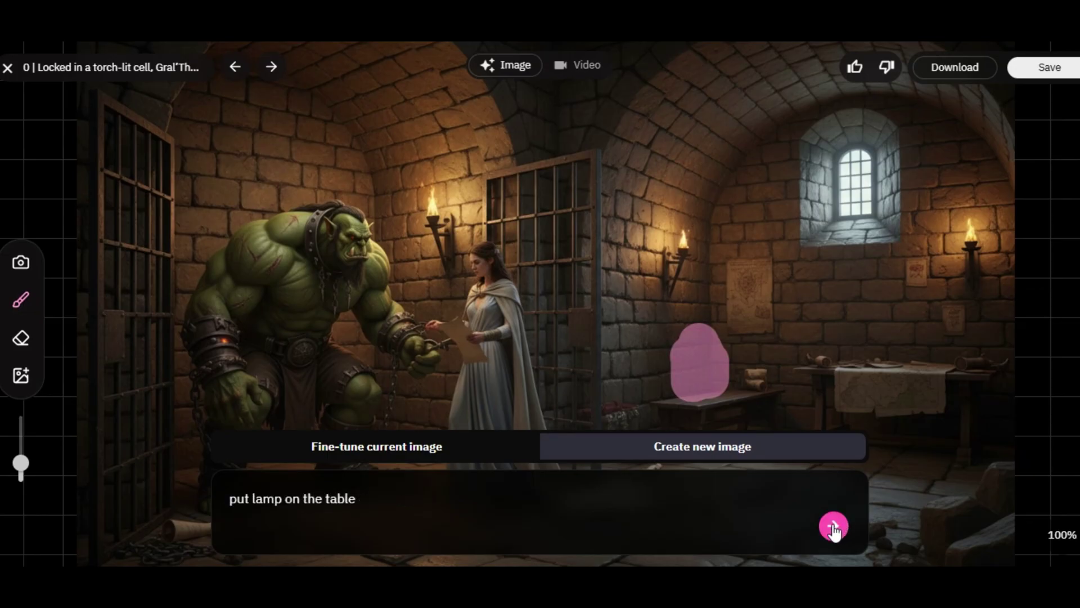
left_click(834, 527)
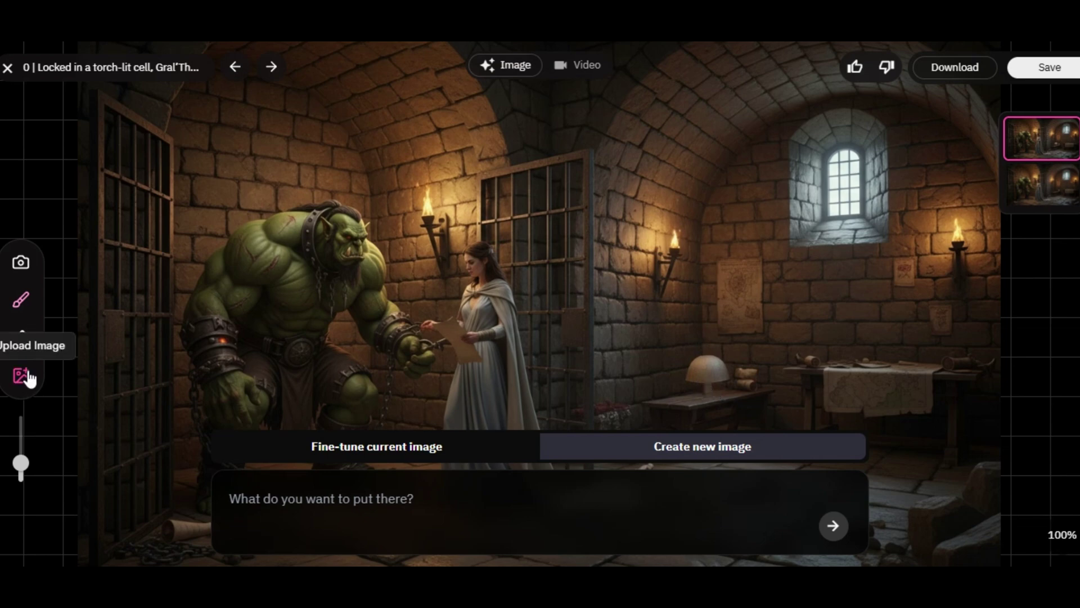
left_click(603, 450)
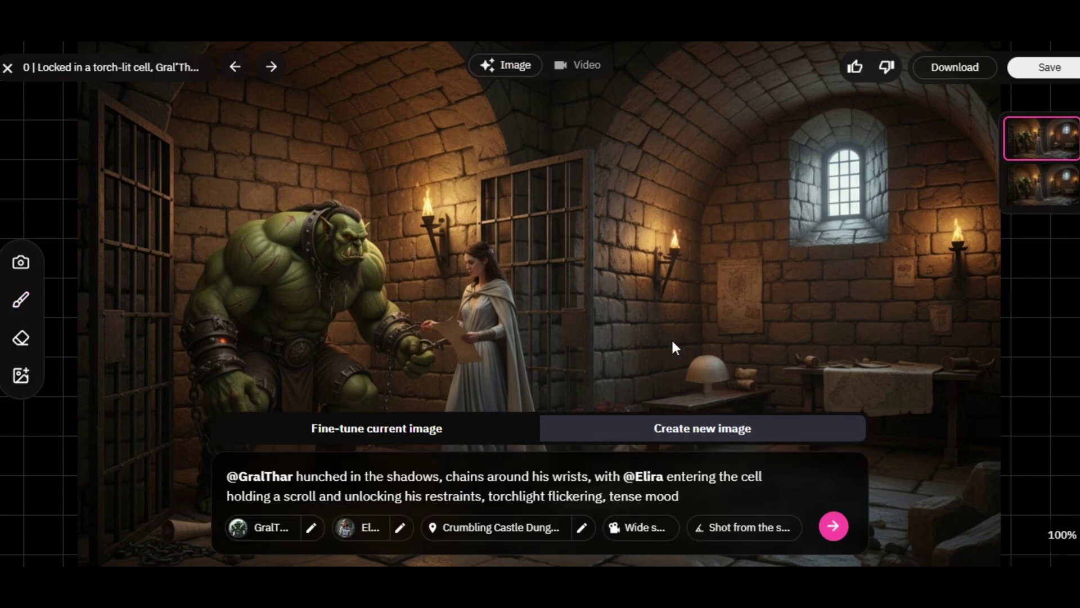
left_click(8, 65)
scroll(653, 382, "down", 3)
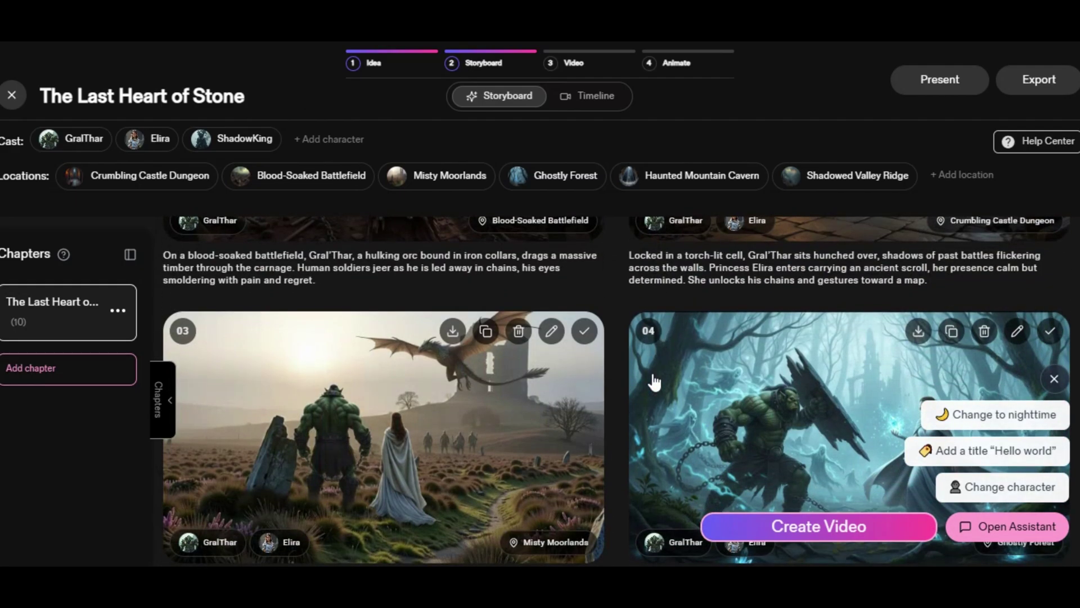
Create the 0:52 video timeline, preview it to the cave scene, and open Add Voice & Music.
scroll(635, 422, "down", 5)
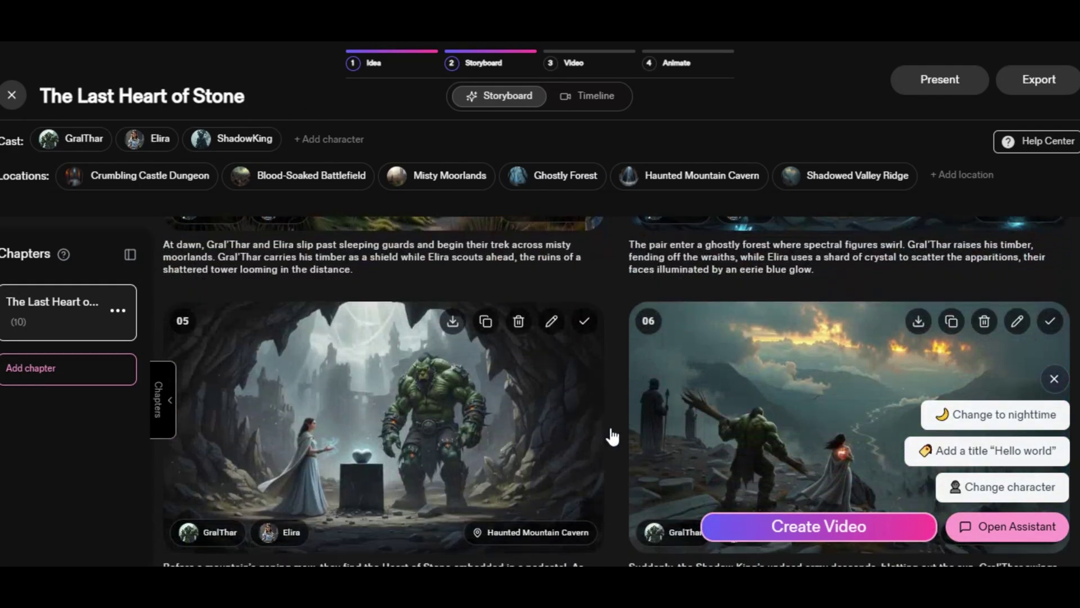
scroll(646, 377, "down", 10)
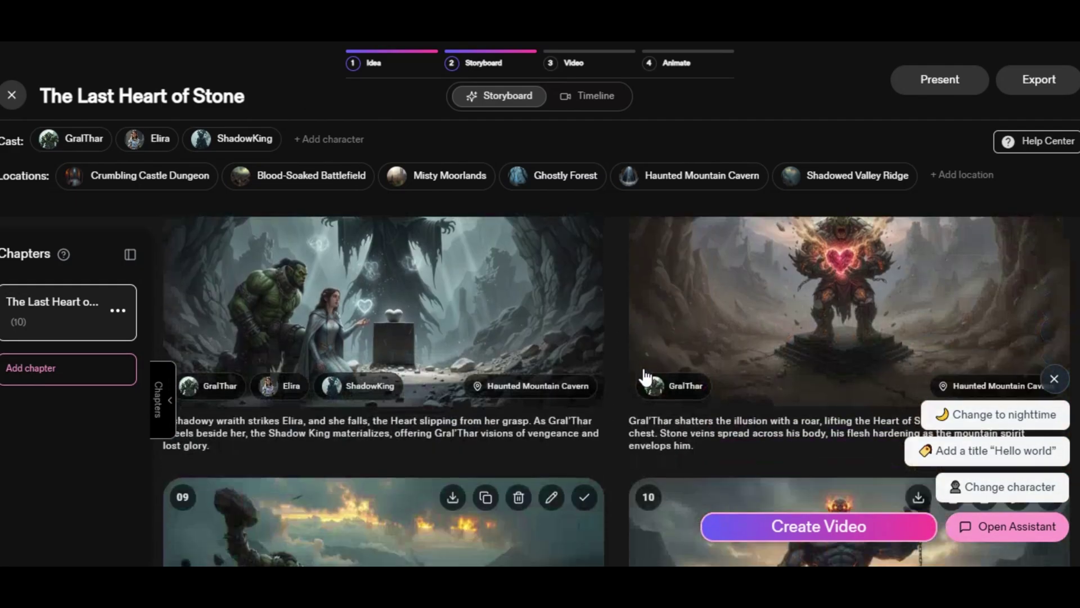
scroll(645, 377, "down", 3)
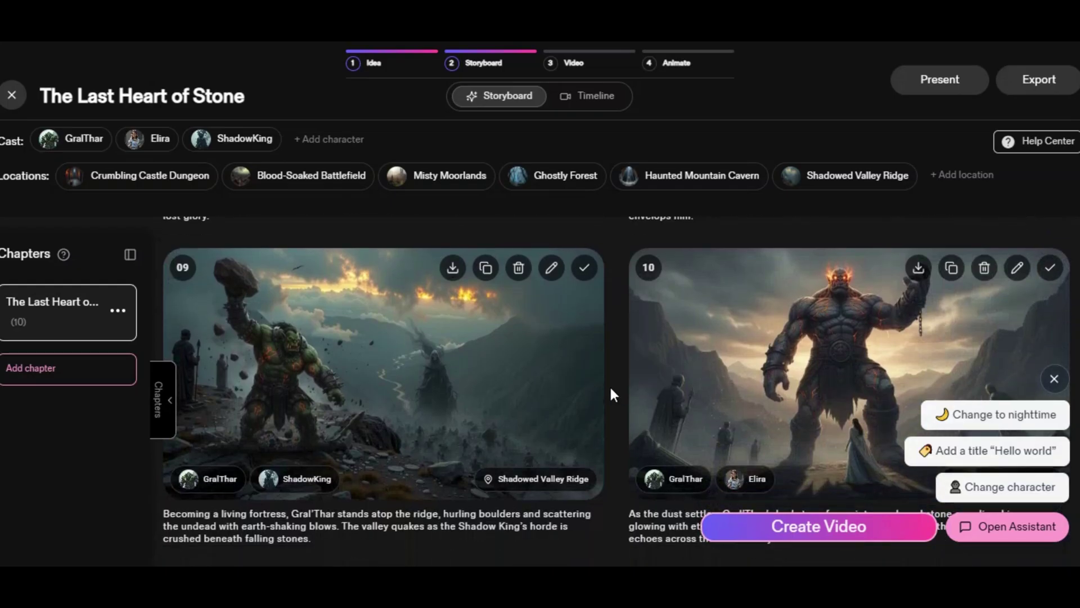
scroll(601, 394, "up", 20)
left_click(843, 531)
left_click(509, 424)
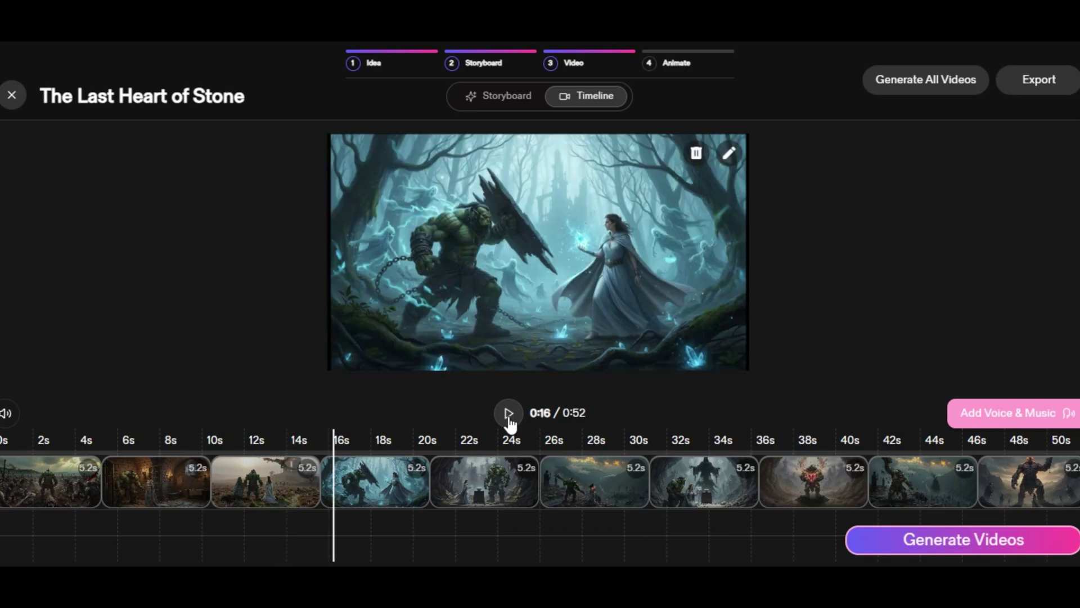
left_click(513, 419)
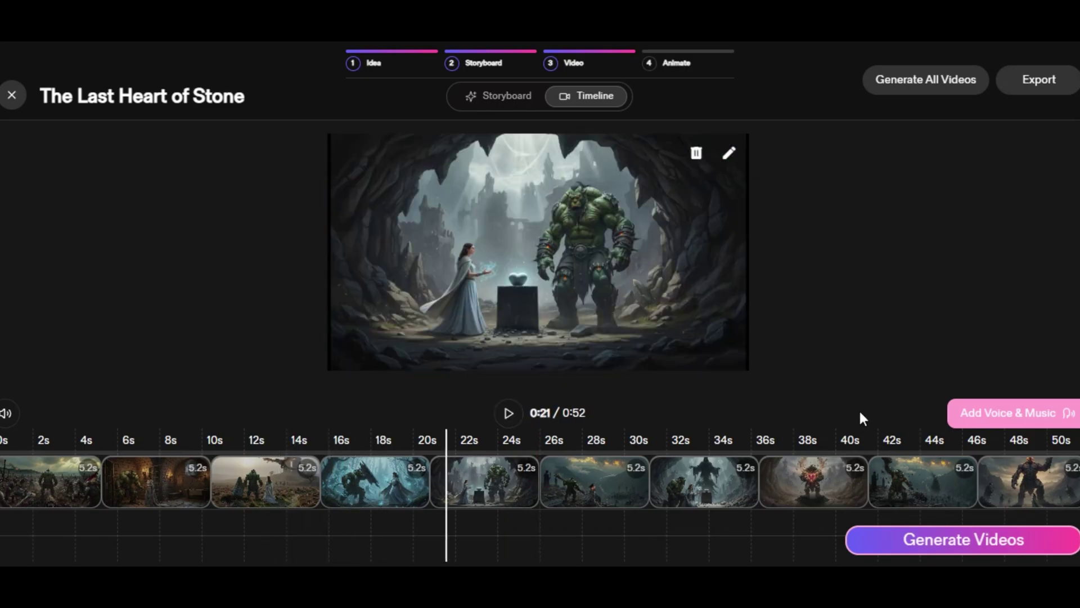
left_click(985, 413)
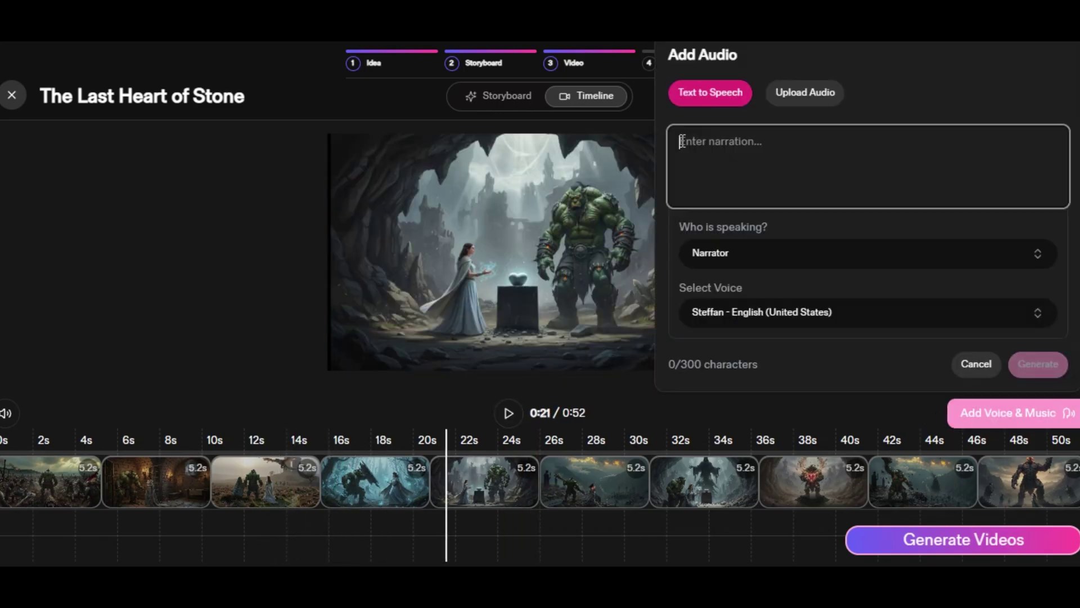
Paste the prepared narration text, set GralThar as the speaker, and generate the narration audio.
right_click(683, 140)
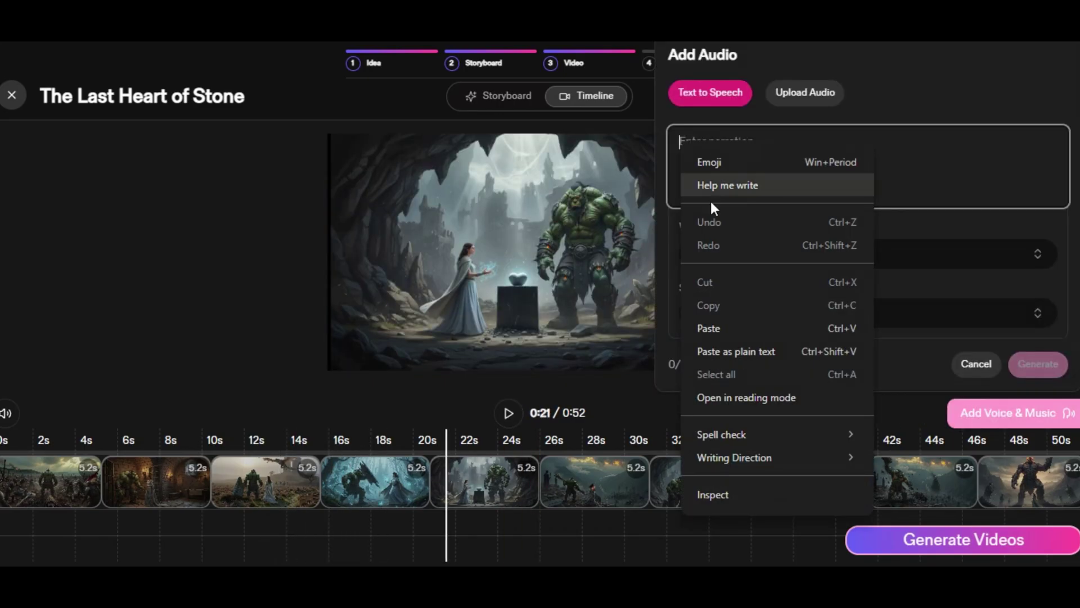
left_click(717, 325)
scroll(706, 162, "up", 1)
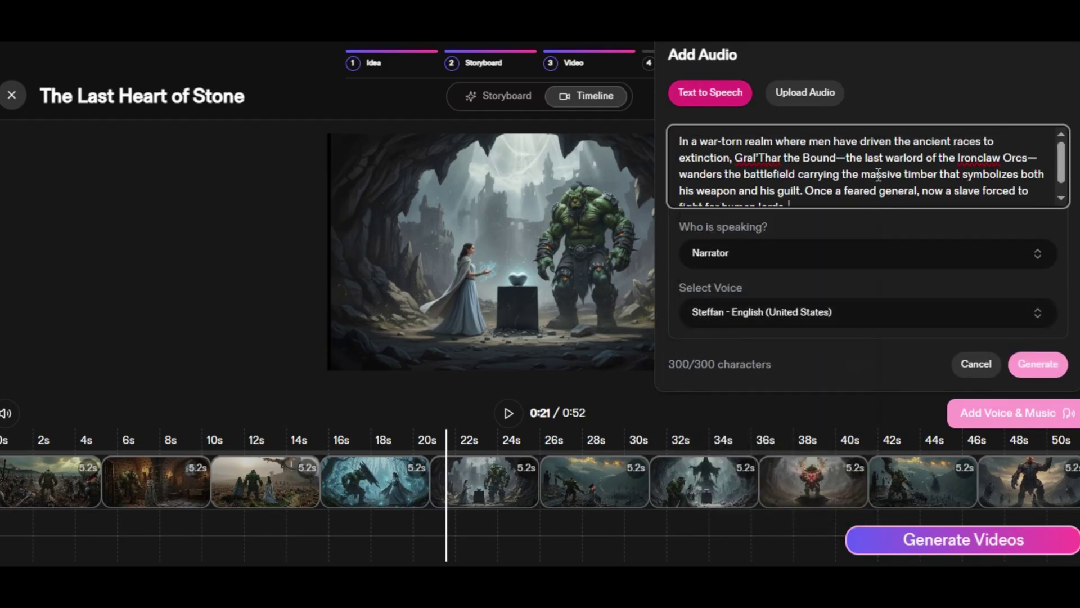
scroll(879, 175, "down", 1)
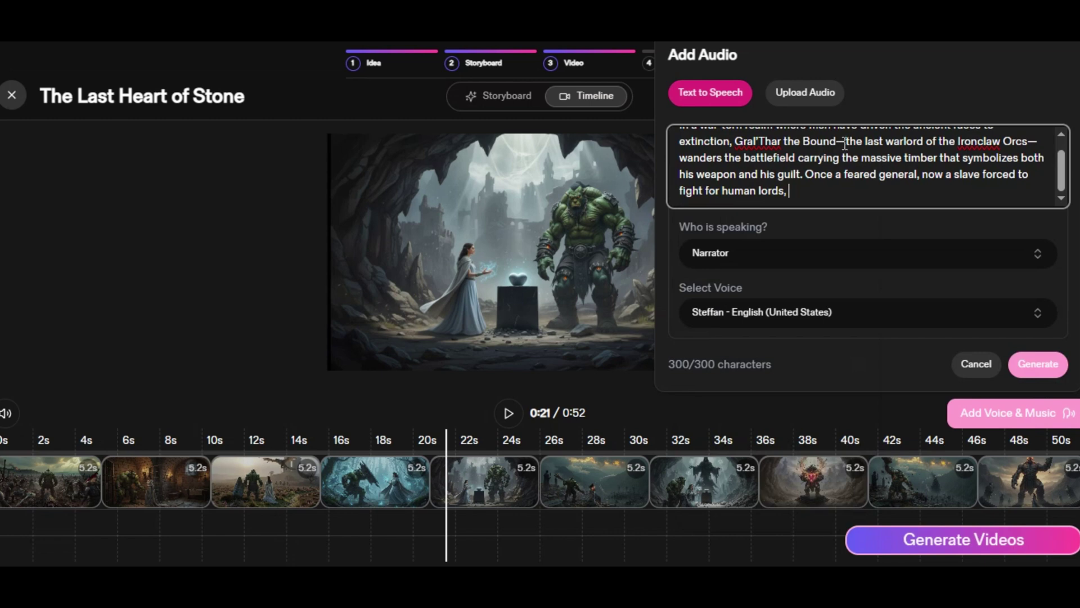
left_click(887, 250)
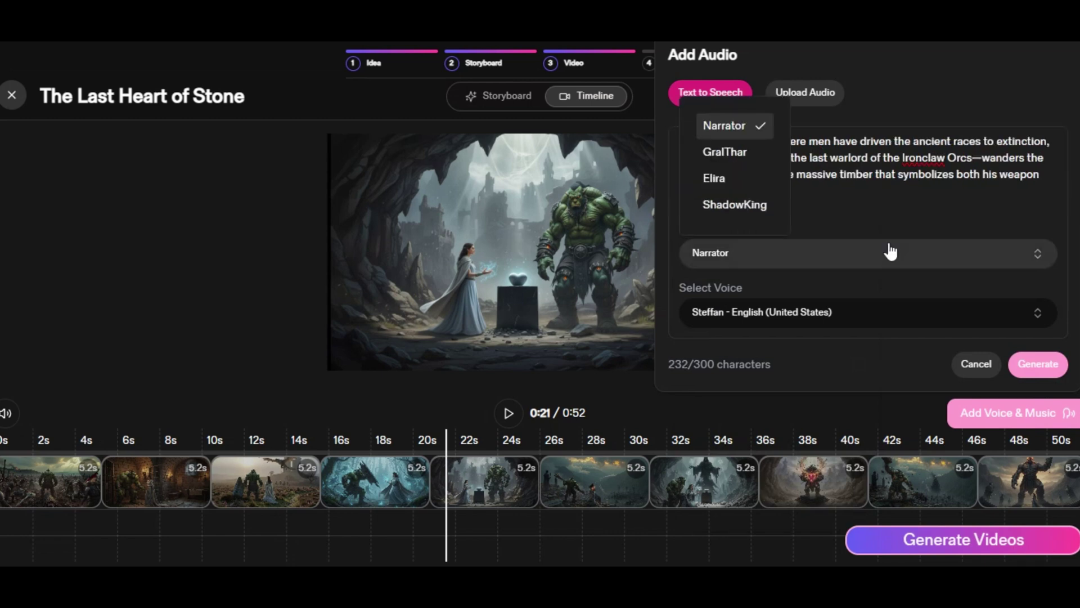
left_click(721, 151)
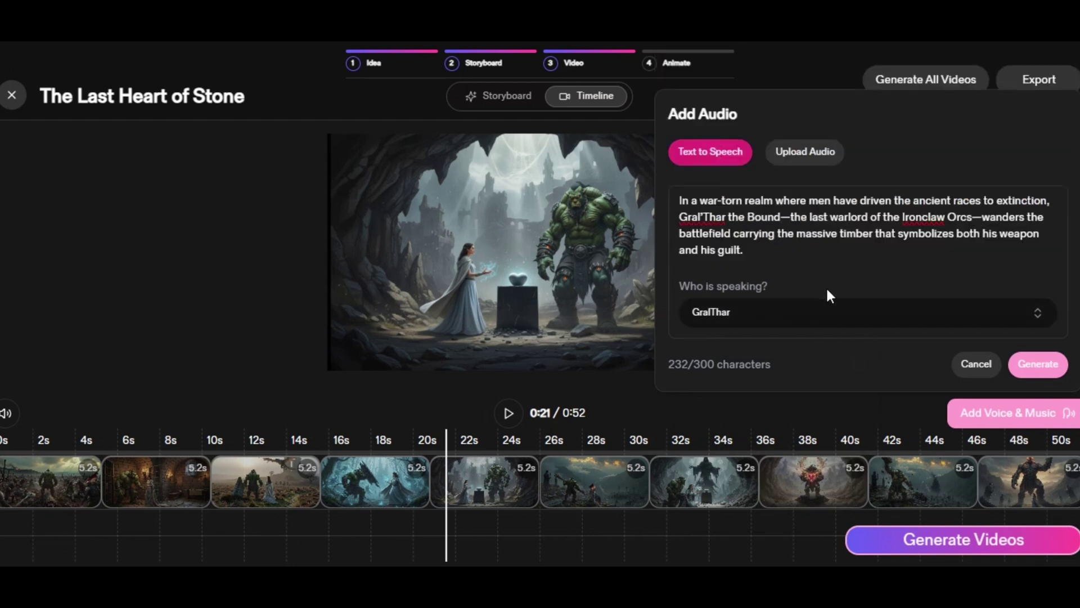
left_click(1039, 366)
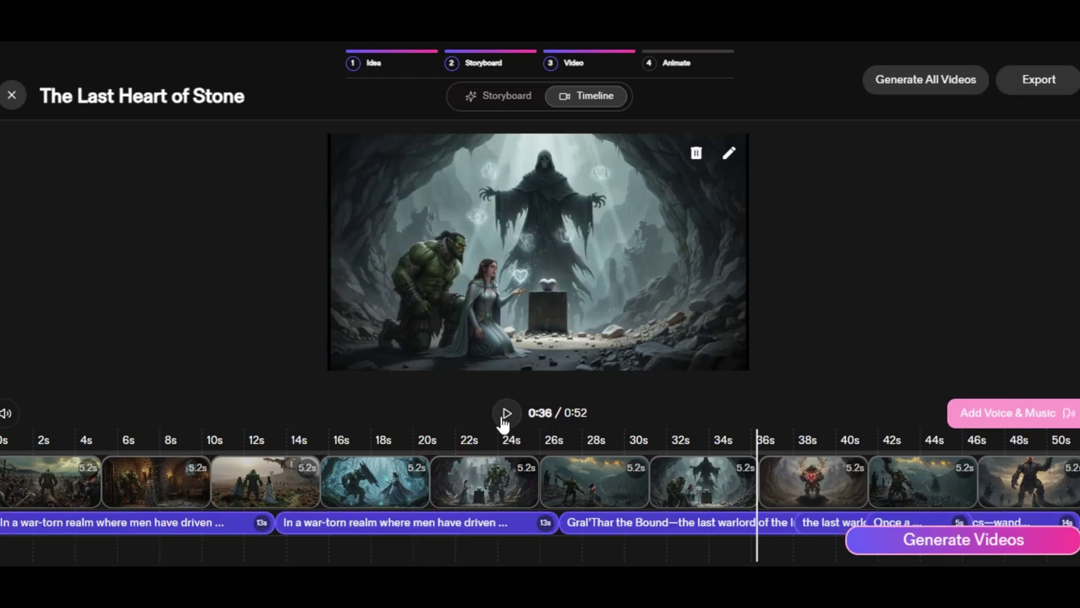
Play the narrated timeline from the dungeon scene and request video for all frames.
left_click(507, 415)
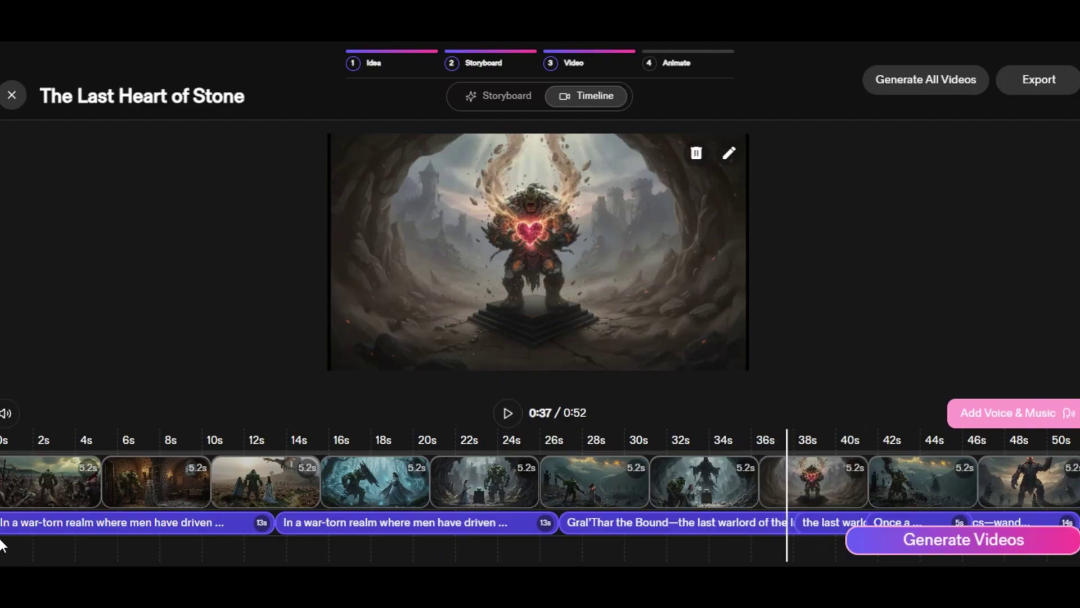
left_click(190, 543)
left_click(969, 540)
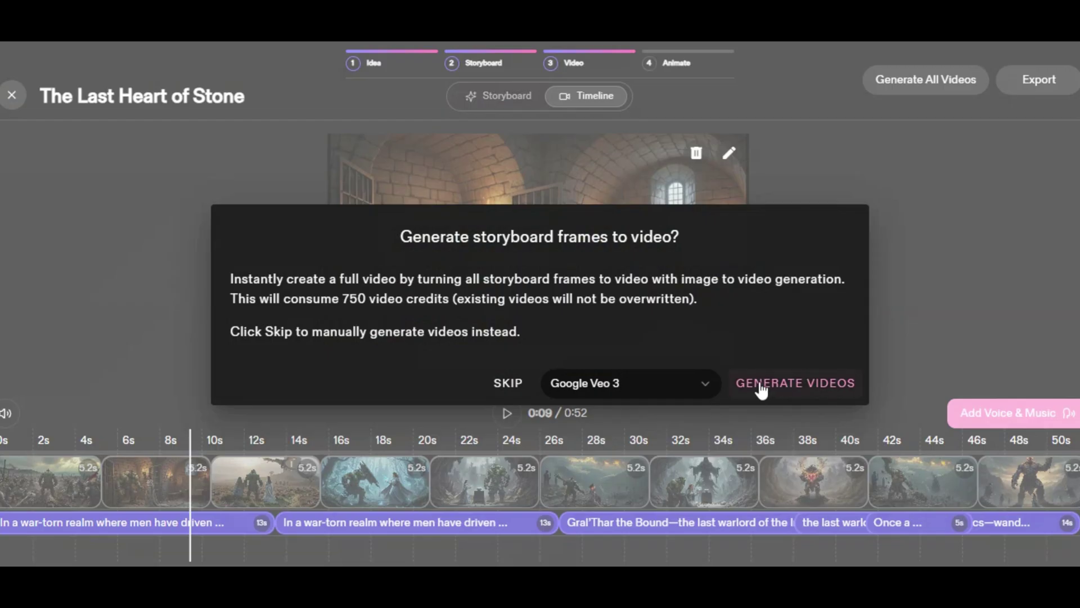
Choose OpenAI Sora 2 as the video model and generate clips for every storyboard frame.
left_click(685, 390)
scroll(661, 306, "down", 1)
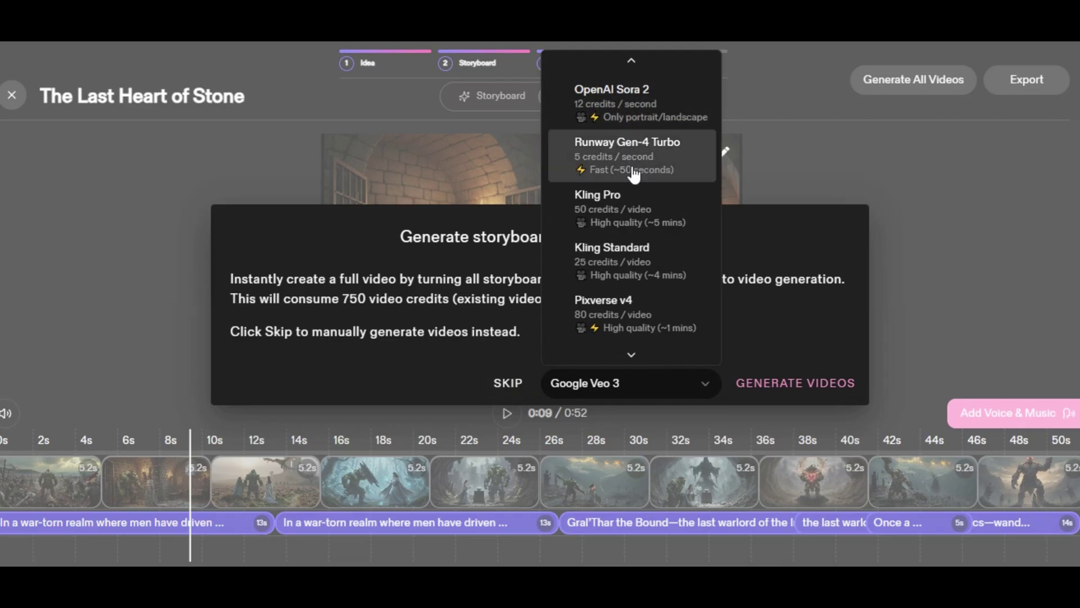
scroll(634, 175, "down", 1)
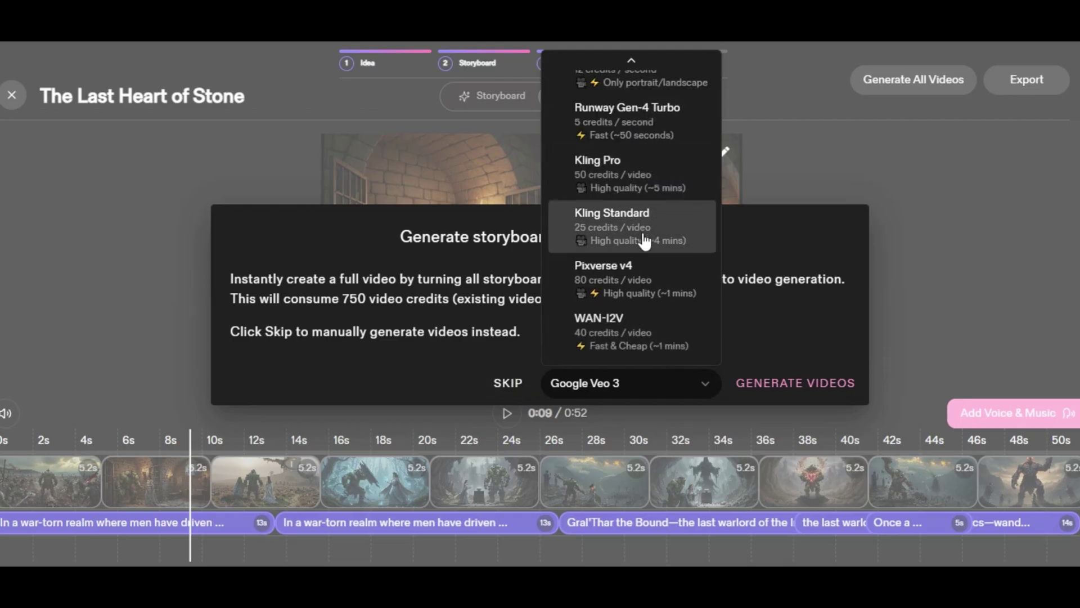
scroll(666, 342, "up", 1)
scroll(665, 343, "down", 1)
scroll(633, 80, "up", 2)
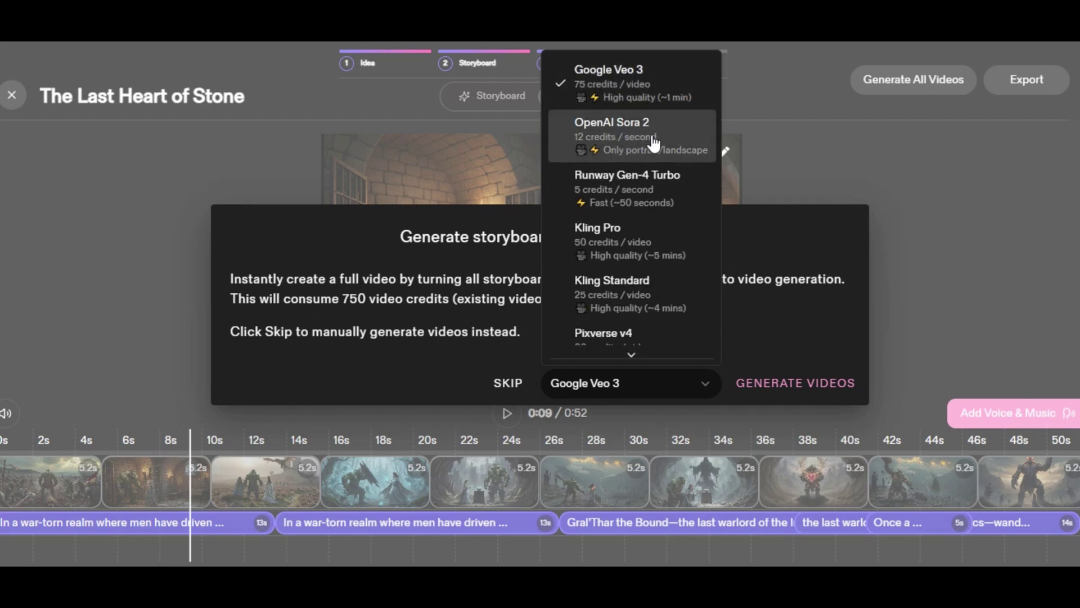
left_click(628, 147)
left_click(764, 388)
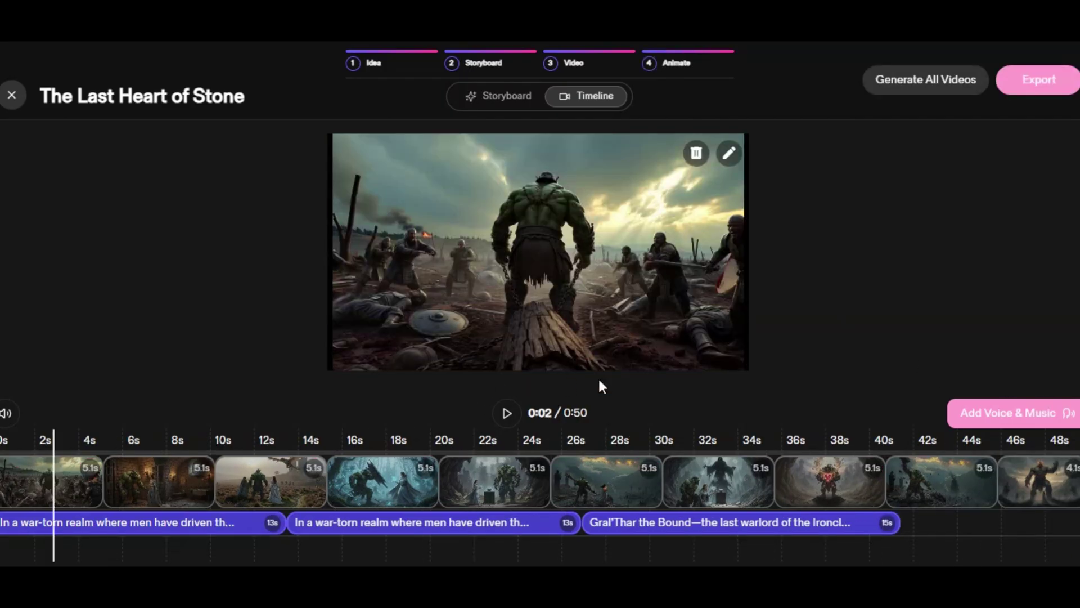
Play the generated 0:50 video timeline, then bring up the Export & Share dialog.
left_click(507, 414)
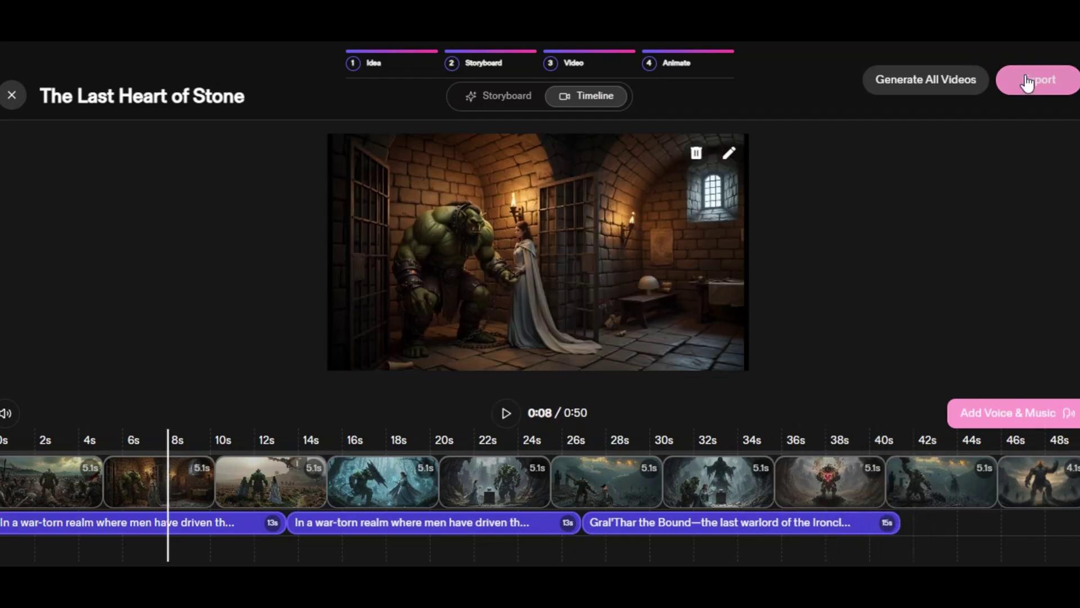
left_click(1027, 82)
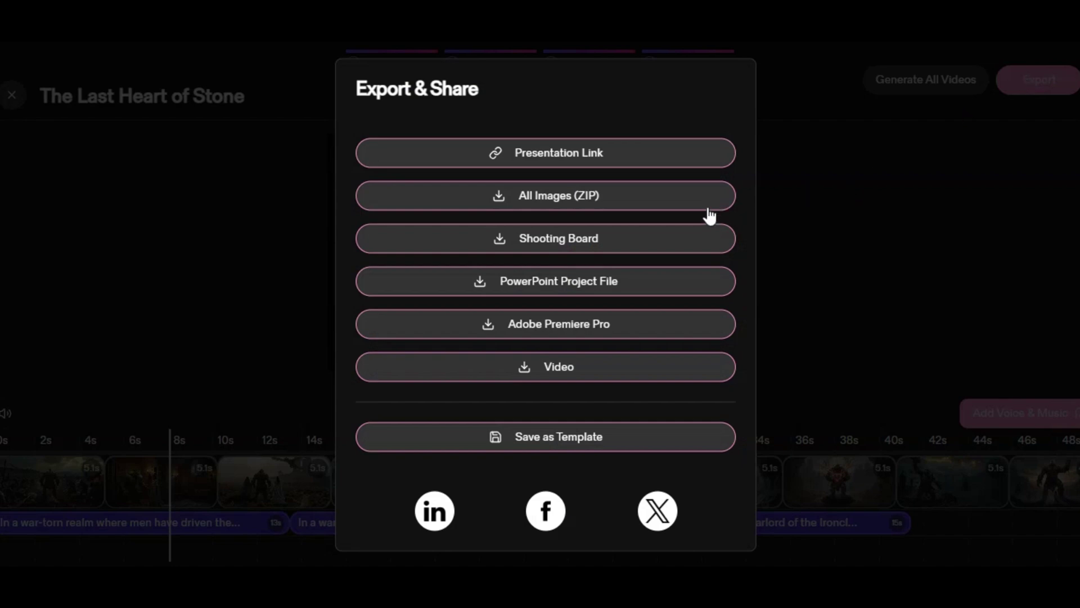